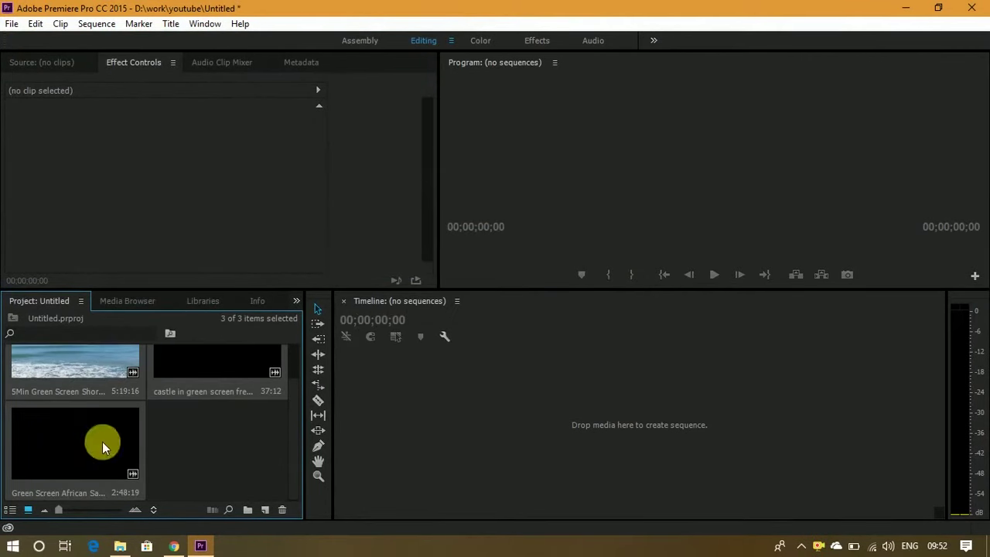
Step: Build a new sequence by dragging the imported shore clip to the Timeline
scroll(120, 407, up, 1)
scroll(120, 405, down, 1)
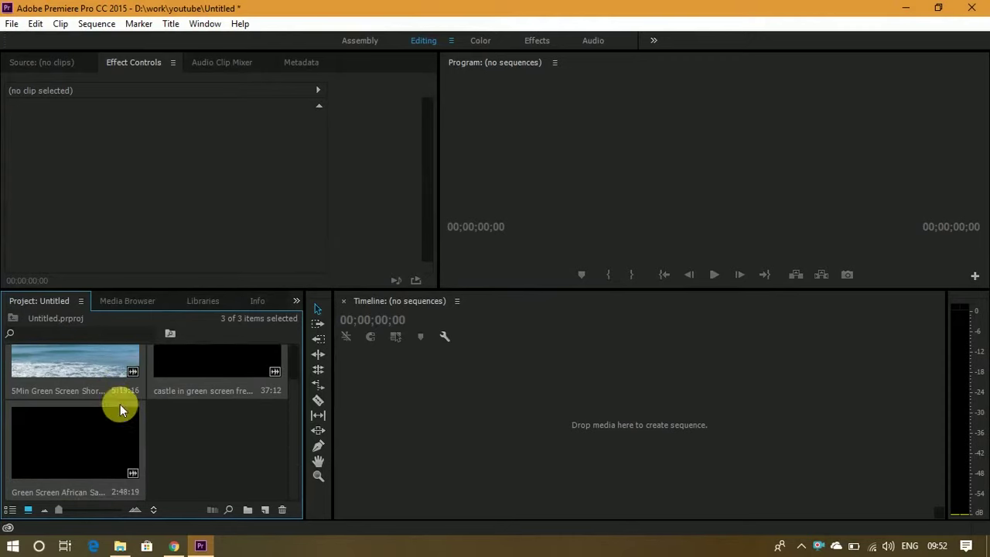
scroll(119, 400, up, 1)
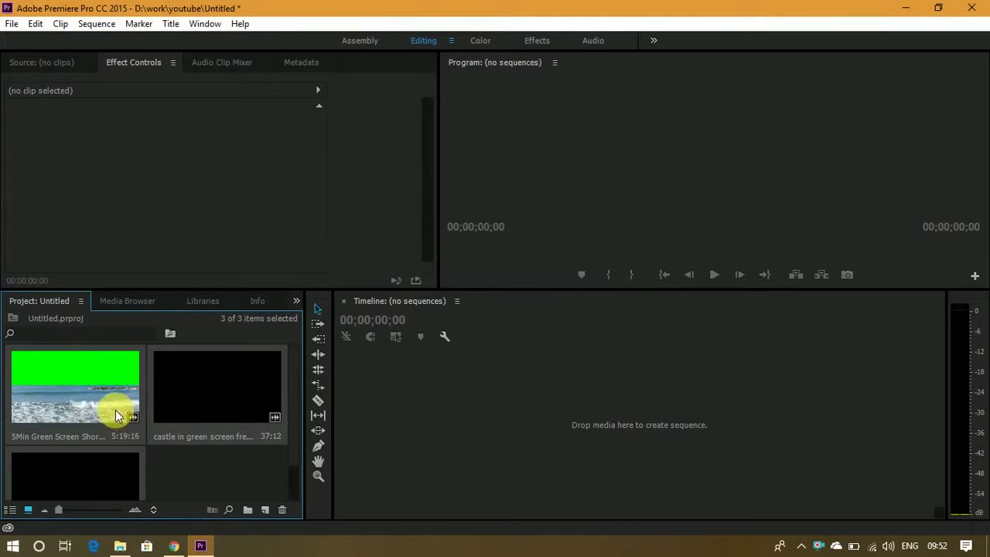
mouse_move(113, 403)
mouse_down()
mouse_move(400, 447)
mouse_move(363, 439)
mouse_up()
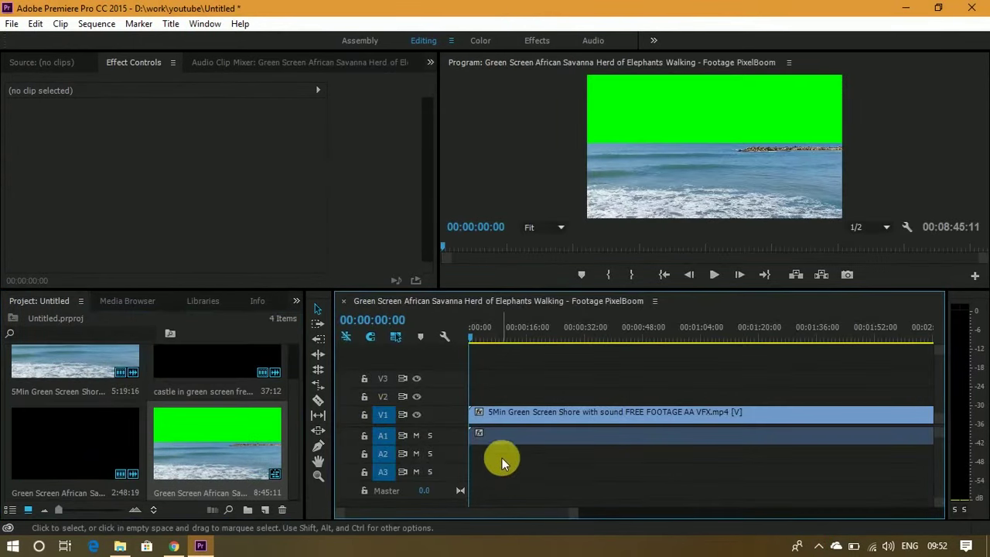
Step: Unlink the shore clip and delete its A1 audio, leaving only the video on V1
click(529, 411)
right_click(528, 412)
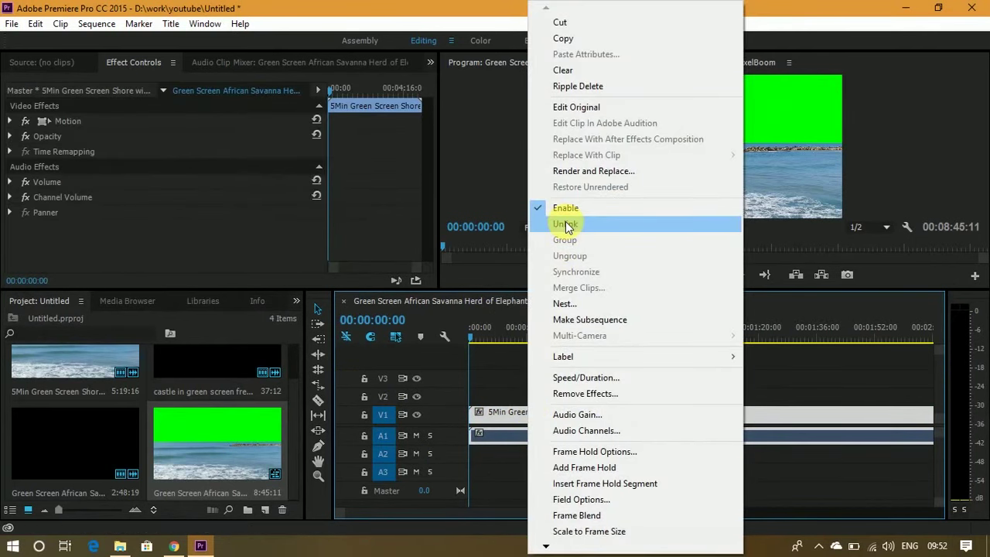
click(566, 223)
click(523, 435)
key(Delete)
scroll(192, 396, up, 1)
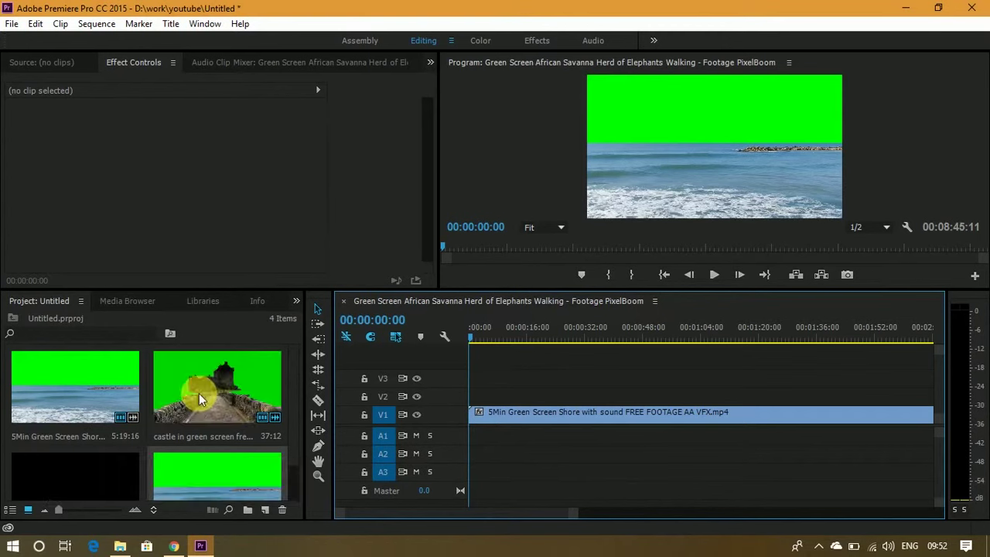
Step: Place the castle clip on V2 above the shore, preview it, then unlink and delete its A2 audio
drag(199, 392, 435, 397)
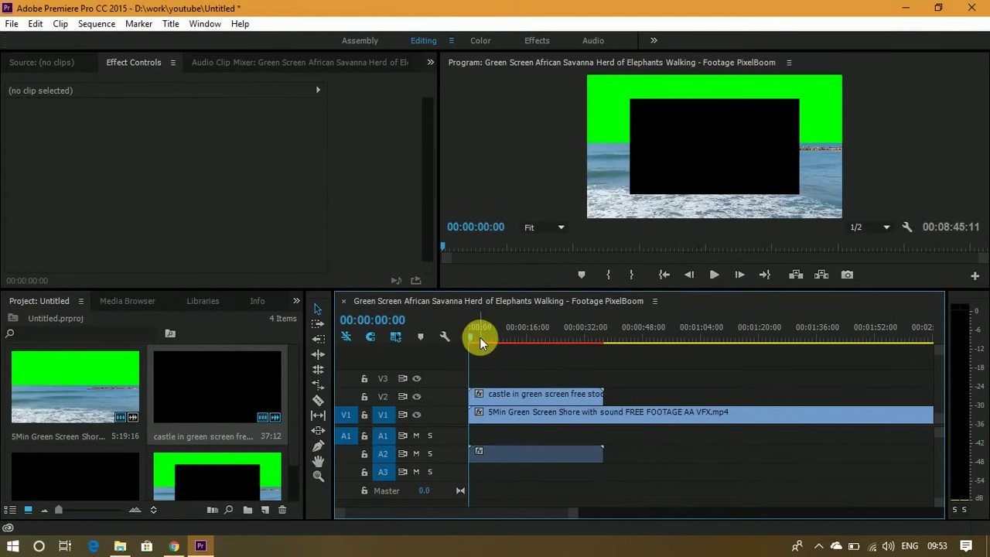
drag(470, 341, 504, 343)
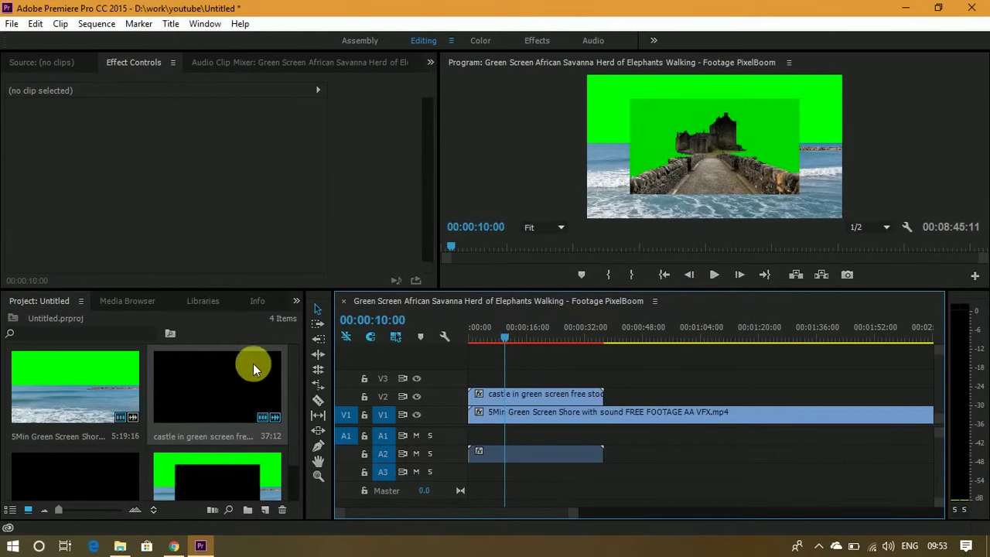
click(547, 399)
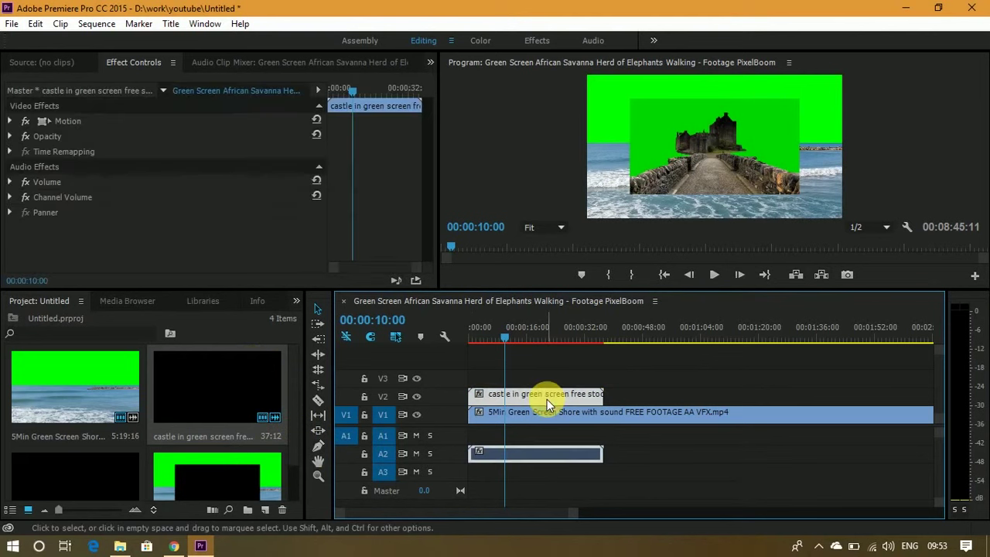
right_click(547, 406)
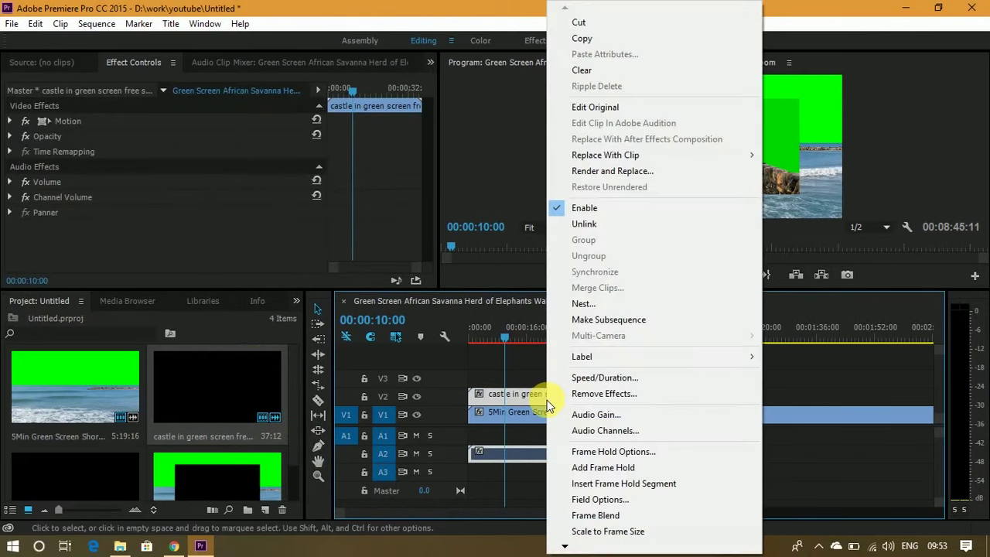
click(584, 224)
click(519, 454)
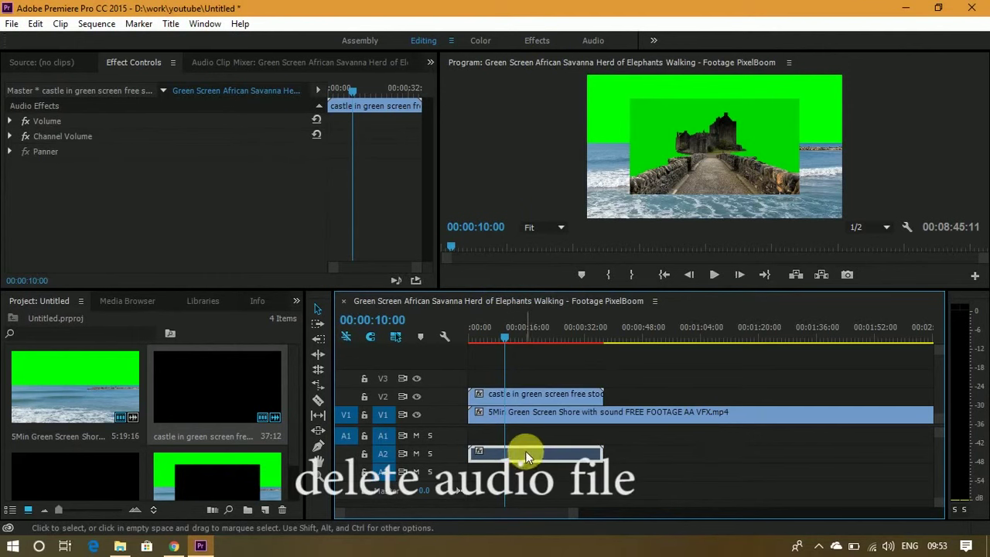
key(Delete)
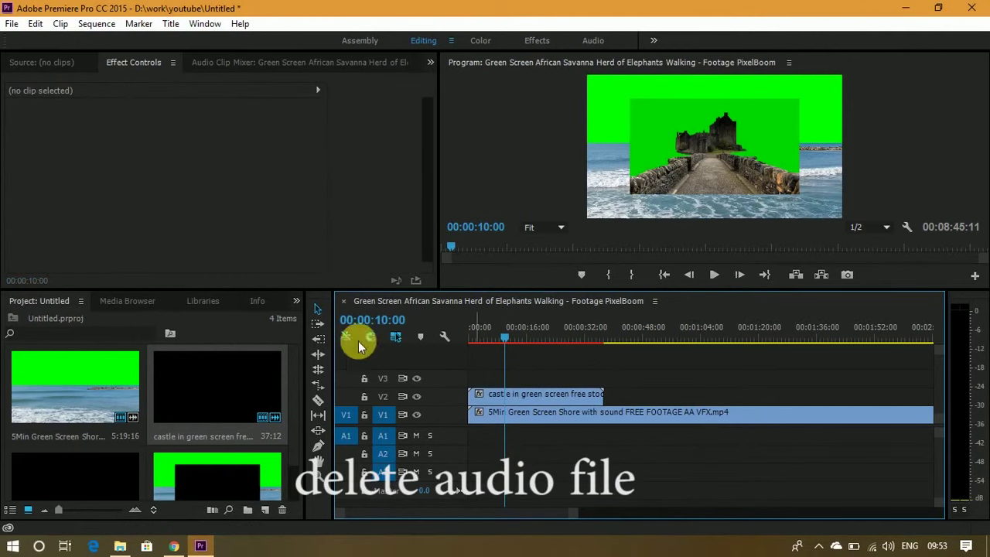
Step: Razor the castle clip at the playhead, delete the opening piece, and slide the rest to 00:00
click(318, 399)
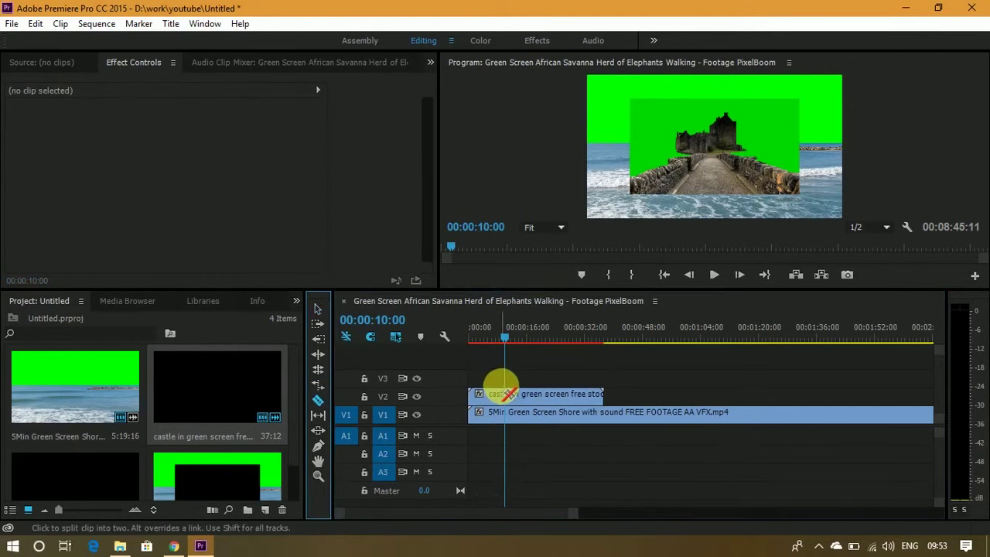
click(507, 393)
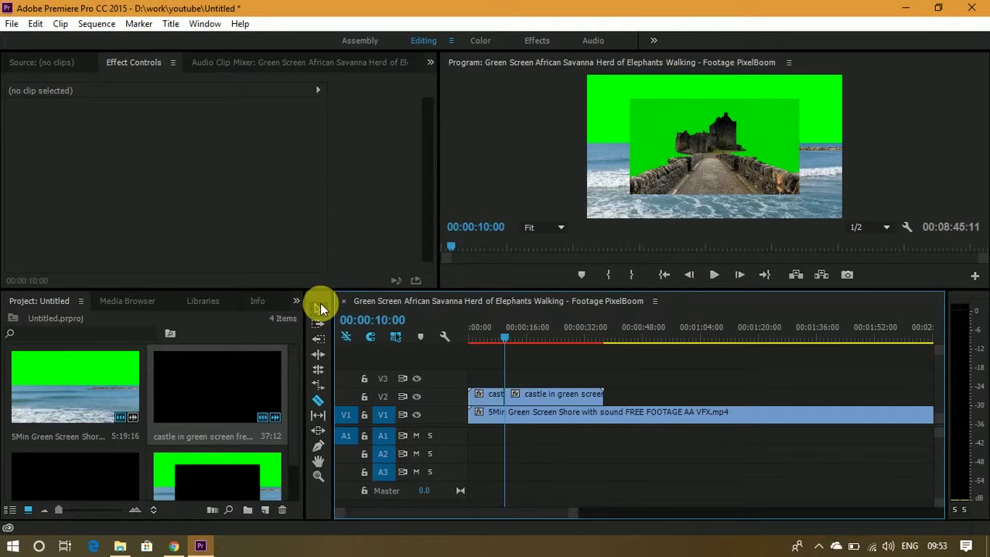
click(318, 308)
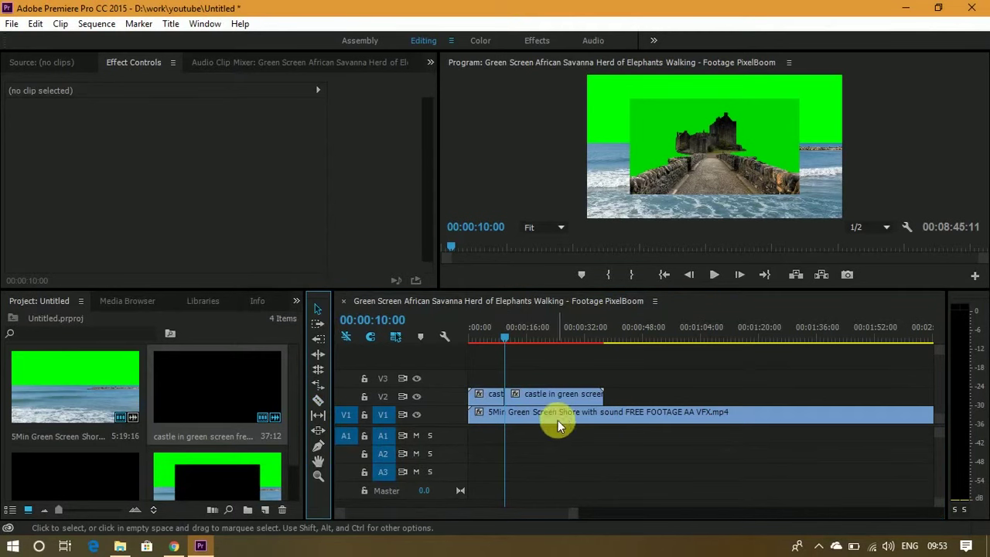
click(492, 404)
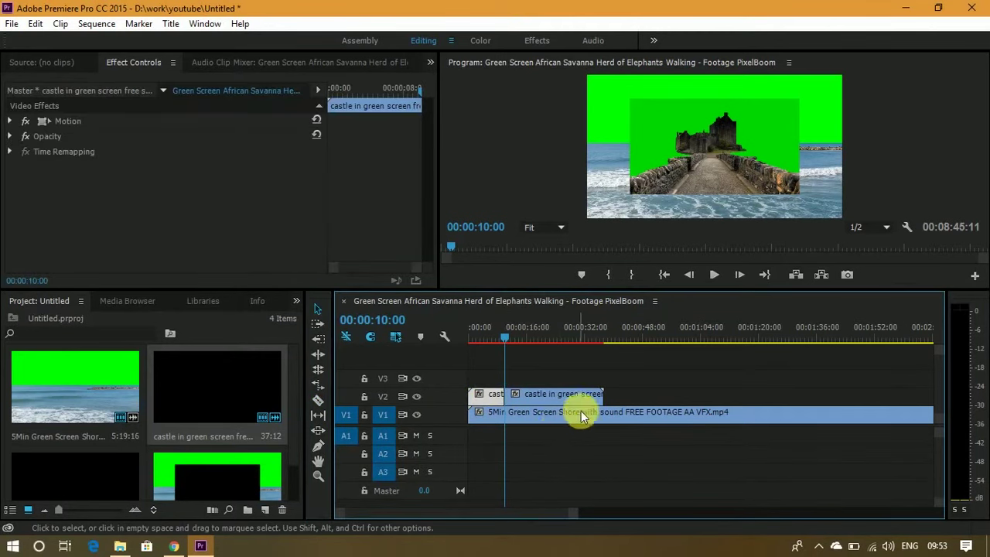
key(Delete)
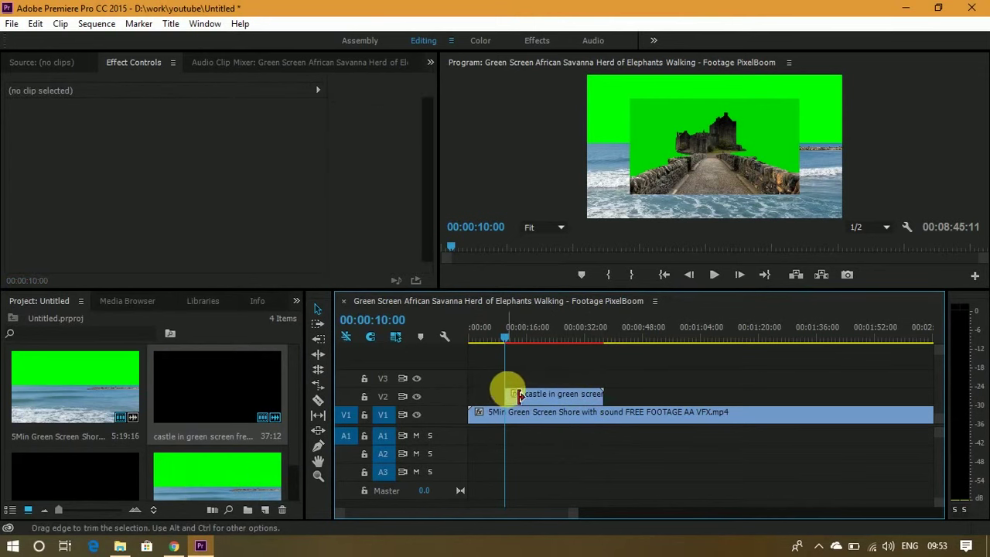
click(315, 309)
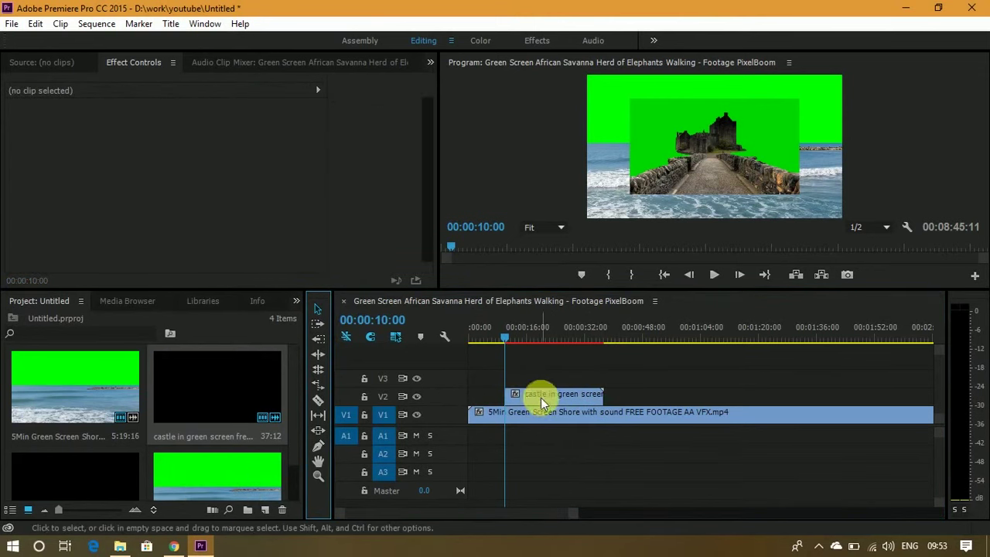
drag(553, 399, 520, 398)
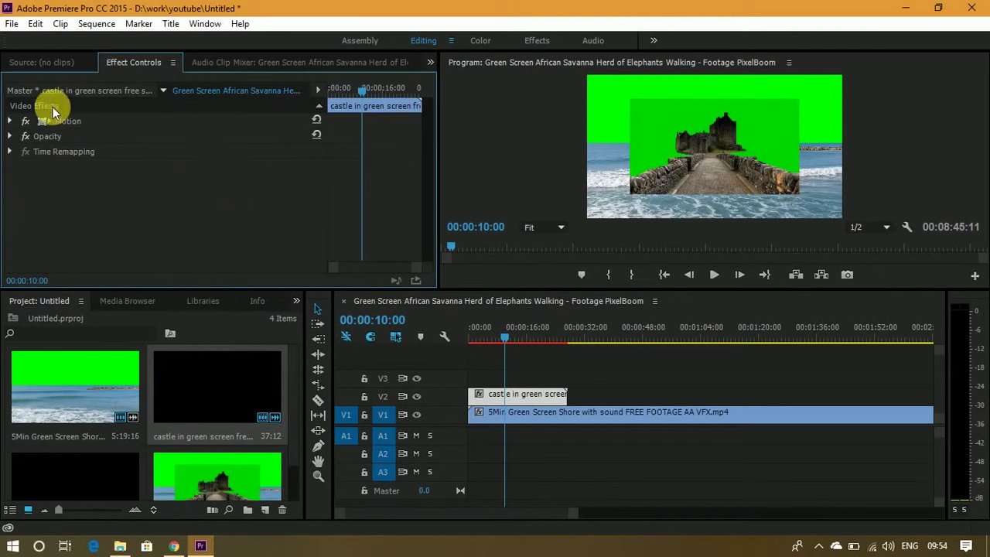
Step: Set the castle clip's Motion Scale to 154 and bring up the Effects panel
click(10, 122)
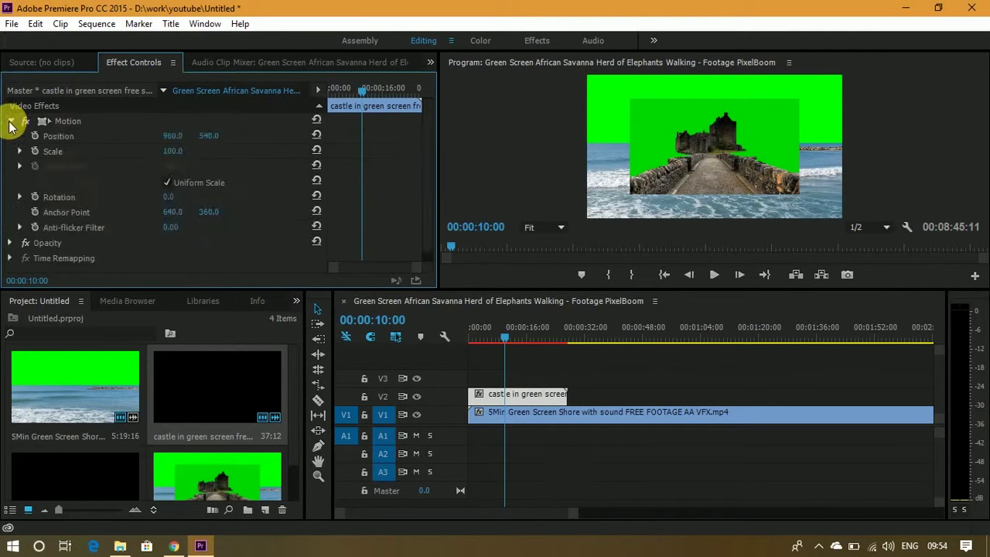
drag(176, 159, 221, 158)
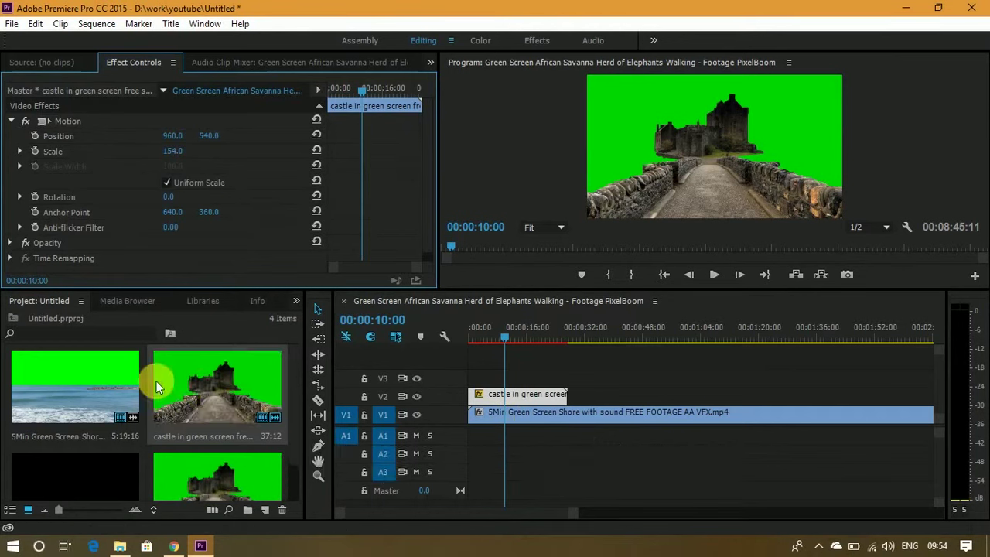
key(shift+7)
Step: Apply Color Key to the castle clip, sample the green screen, and set Color Tolerance to 59
text(key)
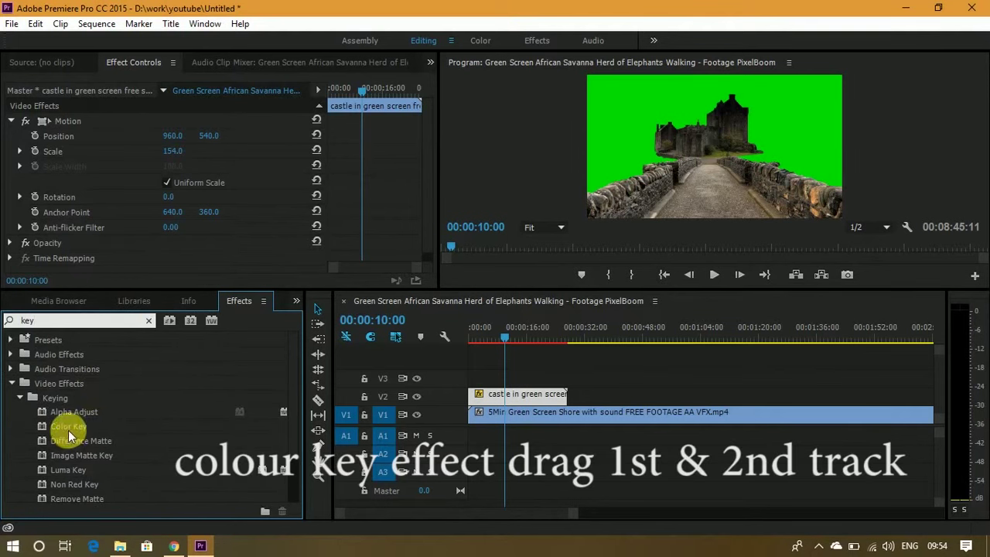
drag(68, 429, 481, 396)
scroll(166, 202, down, 3)
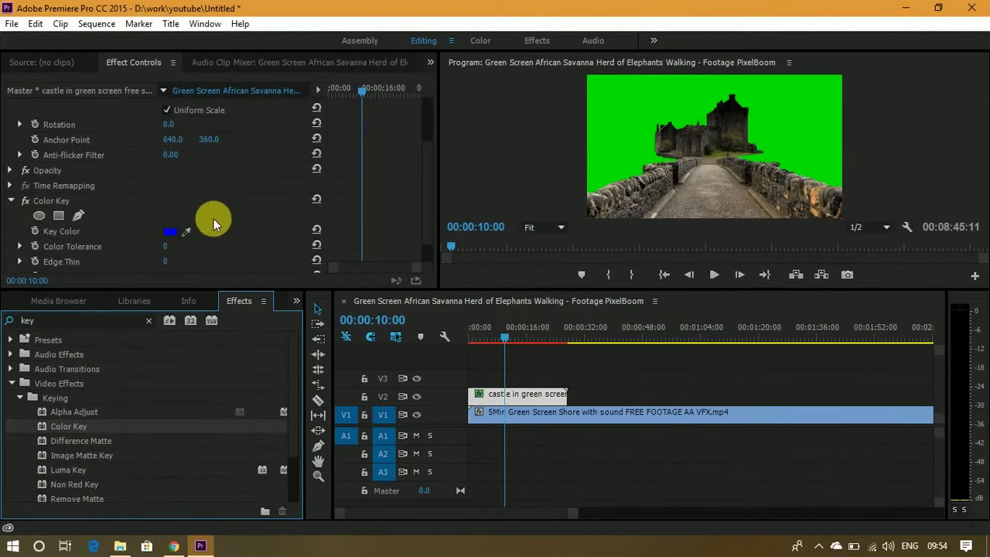
click(185, 232)
click(634, 101)
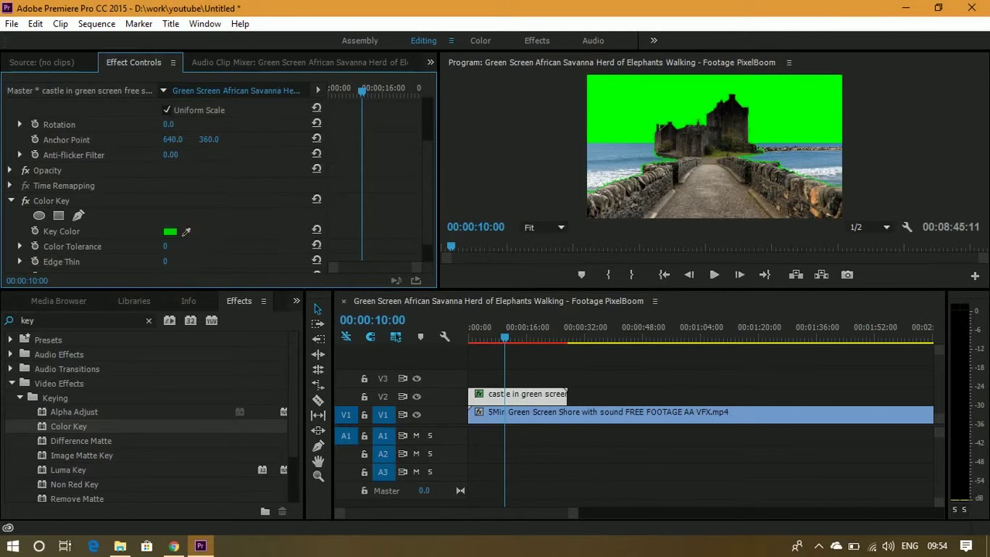
mouse_move(164, 246)
mouse_down()
mouse_move(180, 246)
mouse_move(165, 246)
mouse_up()
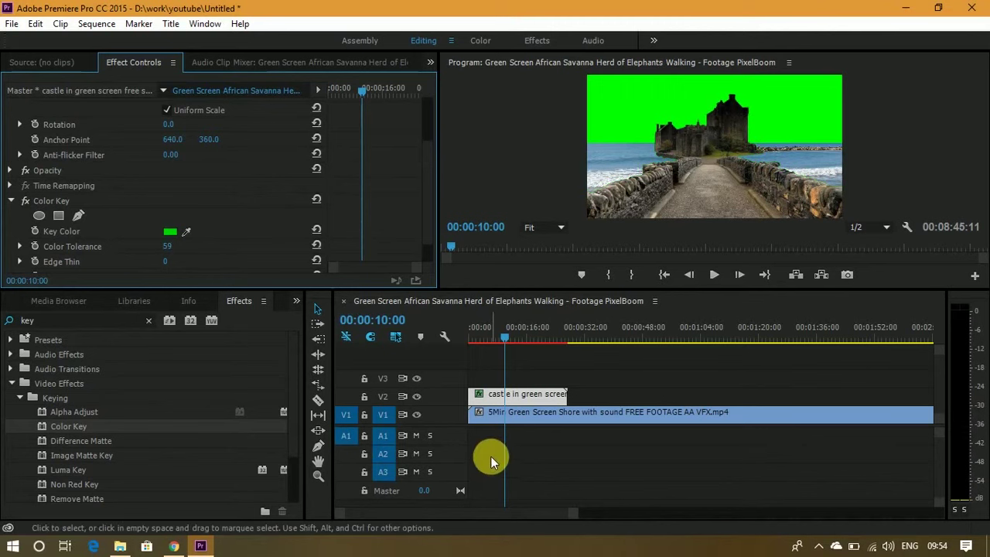
click(525, 421)
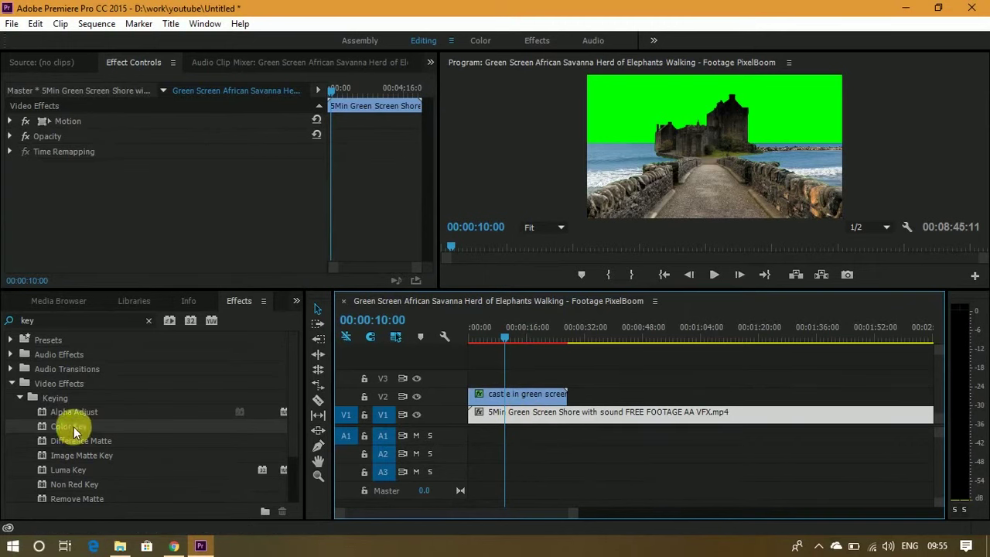
Step: Apply Color Key to the shore clip, sample its green, and raise Color Tolerance to 60
mouse_move(73, 426)
mouse_down()
mouse_move(284, 406)
mouse_move(496, 419)
mouse_up()
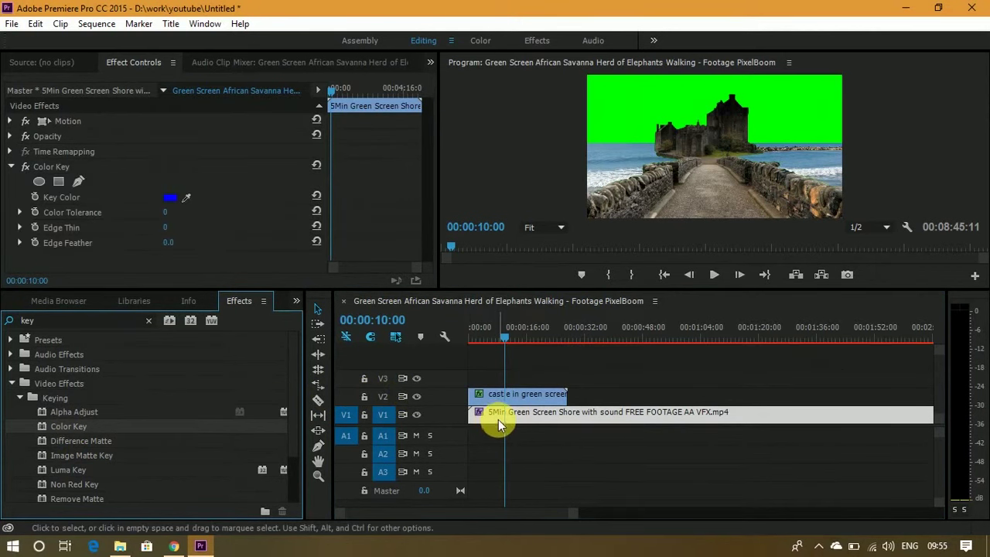
mouse_move(186, 197)
mouse_down()
mouse_move(658, 98)
mouse_move(656, 88)
mouse_up()
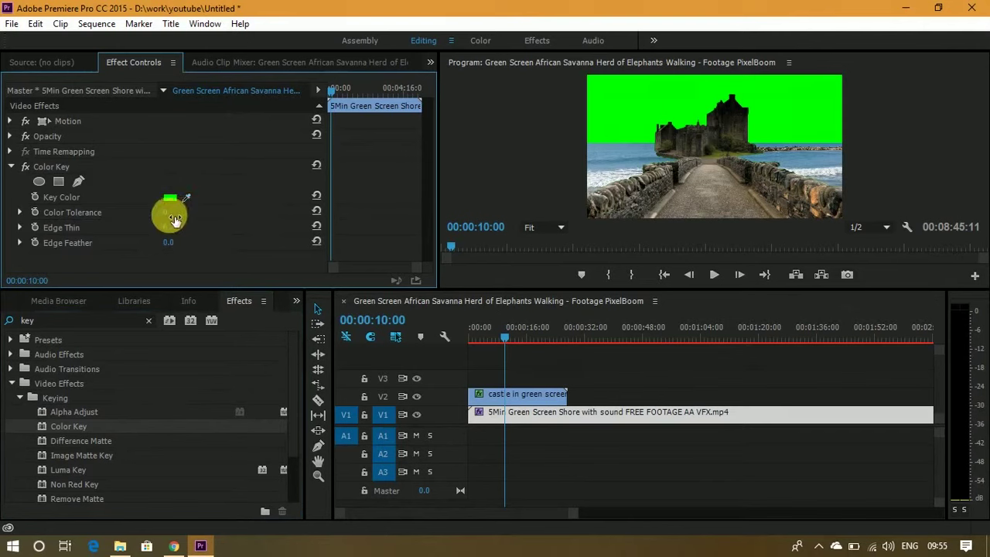
drag(165, 211, 196, 212)
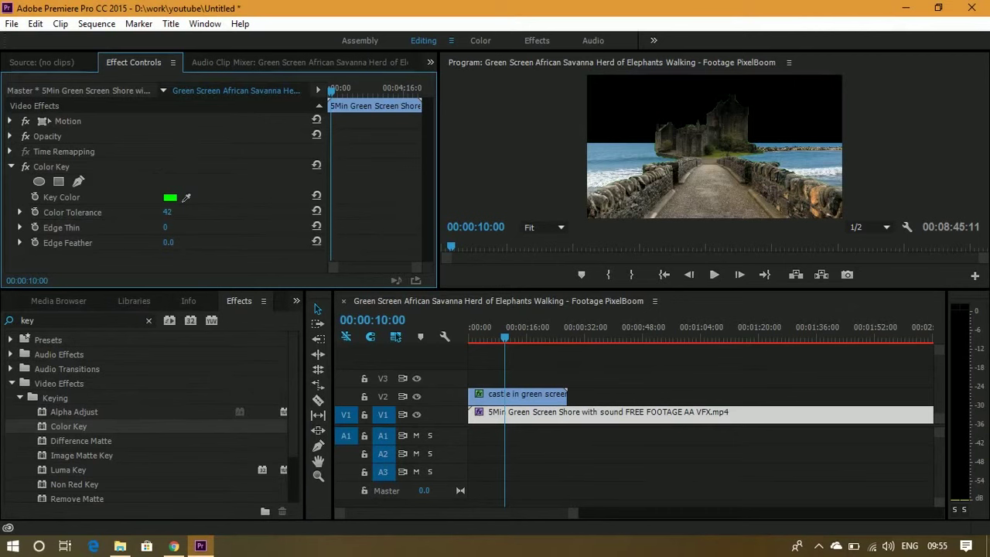
mouse_move(168, 212)
mouse_down()
mouse_move(211, 212)
mouse_move(162, 215)
mouse_up()
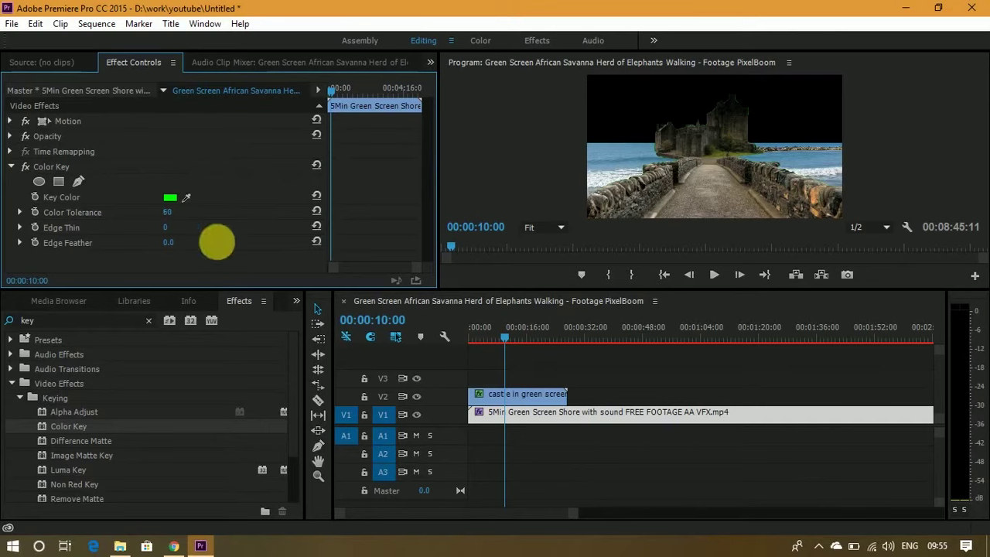
click(526, 394)
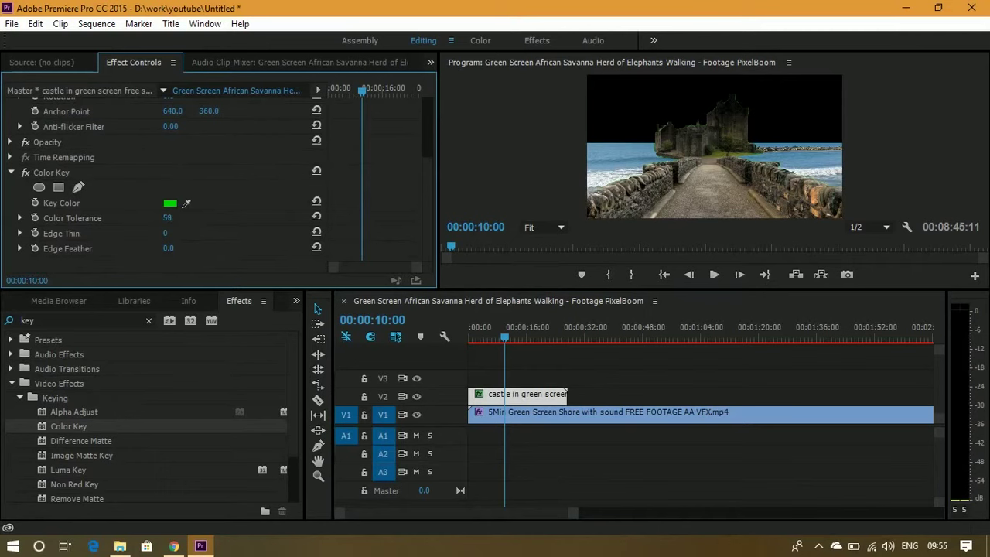
Step: Raise the castle's key tolerance, then scale the shore clip to 159 and move it to position 960, 41
drag(167, 217, 179, 217)
drag(169, 217, 196, 218)
click(529, 416)
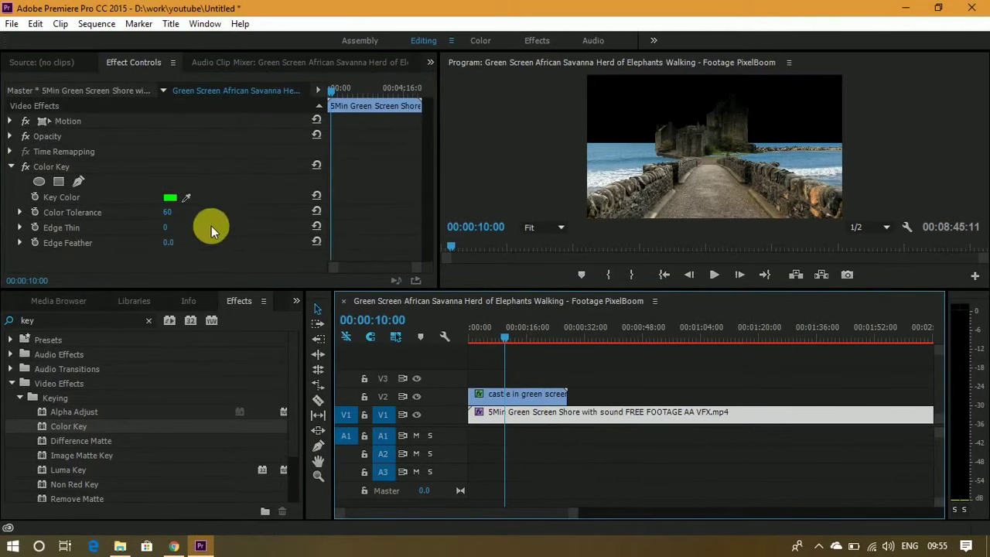
click(10, 121)
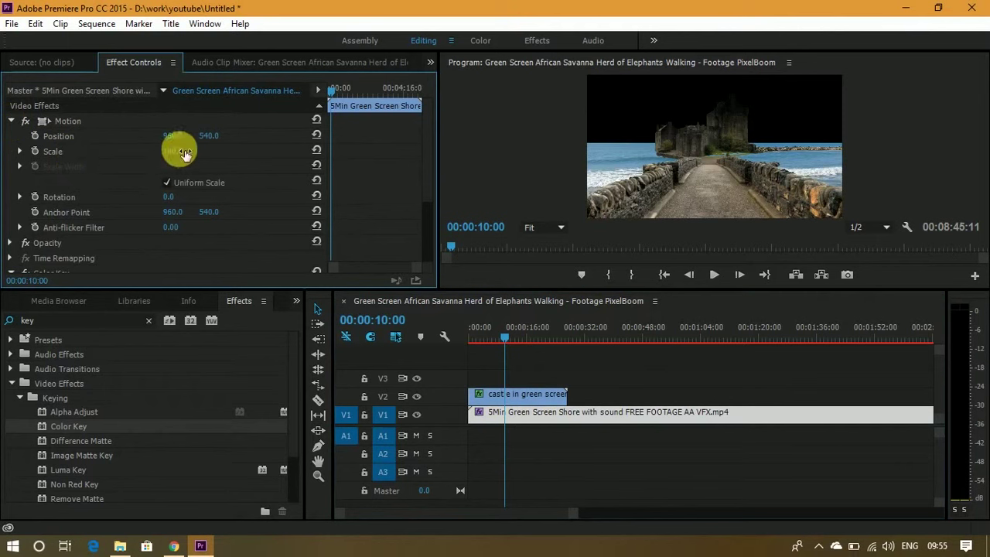
drag(172, 150, 189, 151)
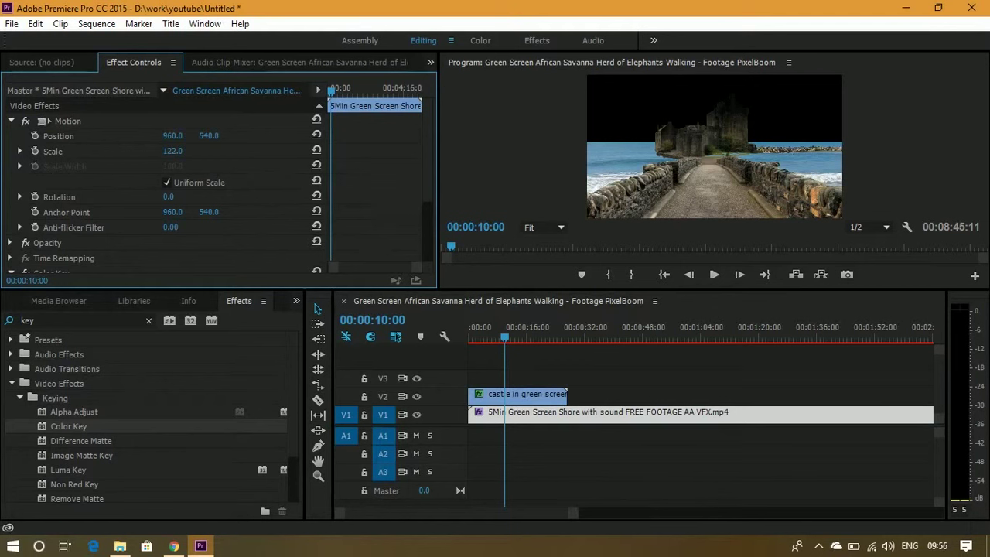
mouse_move(172, 151)
mouse_down()
mouse_move(215, 145)
mouse_move(155, 136)
mouse_up()
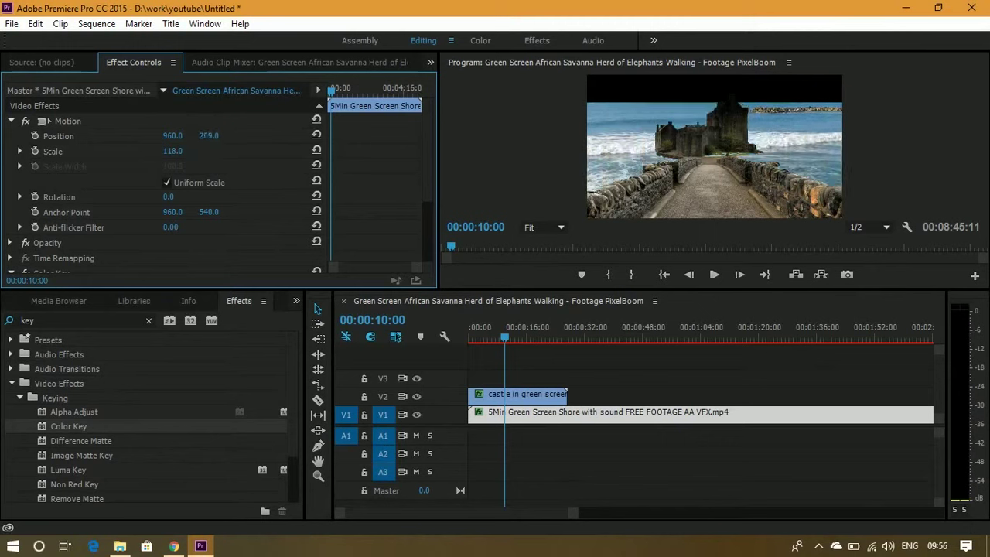
mouse_move(209, 136)
mouse_down()
mouse_move(178, 136)
mouse_move(198, 135)
mouse_move(209, 158)
mouse_up()
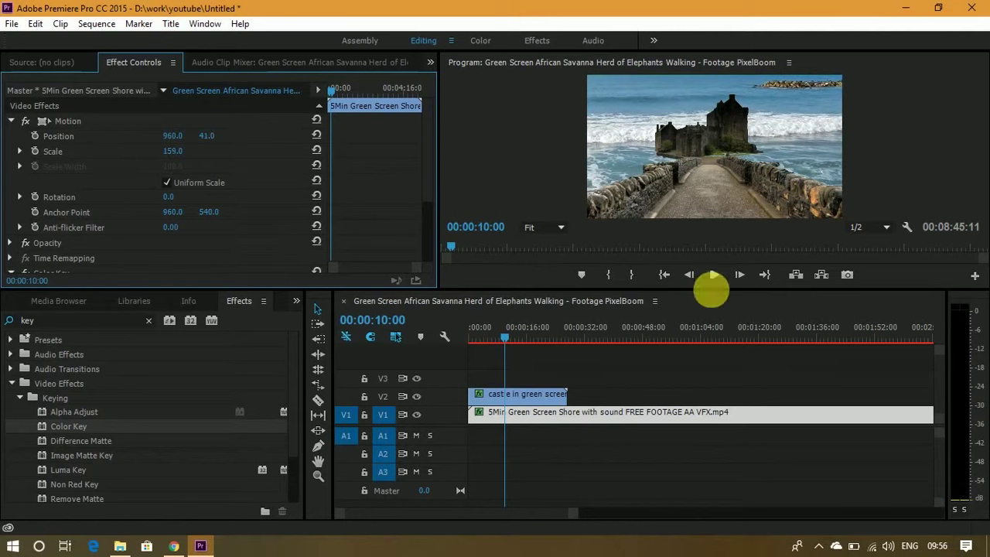
Step: Play the composite in the Program monitor, stopping at 00:00:17:27 with the castle clip selected
click(712, 276)
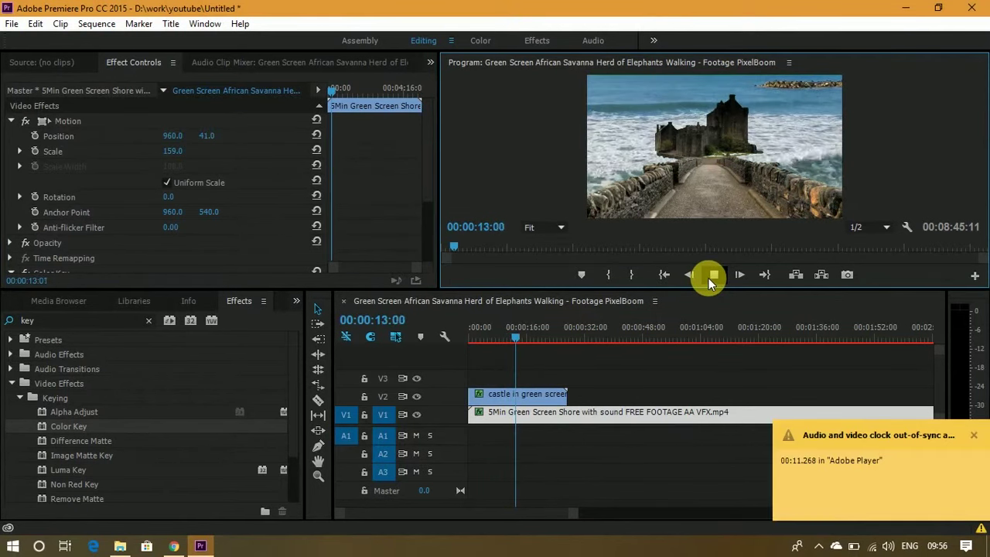
click(709, 278)
click(515, 395)
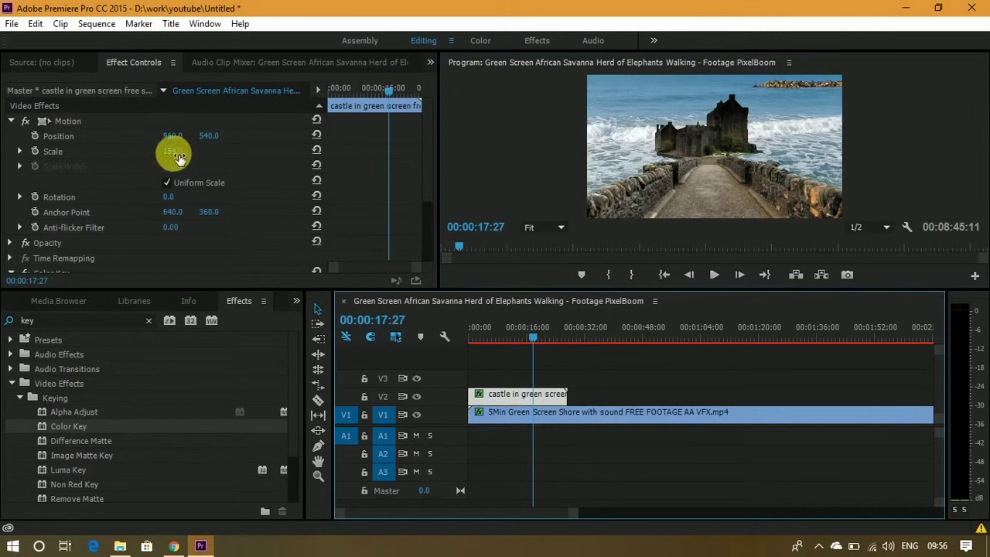
Step: Scale the castle overlay to 164% and fine-tune the shore clip's scale to 155%
mouse_move(182, 162)
mouse_down()
mouse_move(201, 162)
mouse_move(175, 151)
mouse_move(205, 151)
mouse_move(139, 151)
mouse_move(170, 150)
mouse_up()
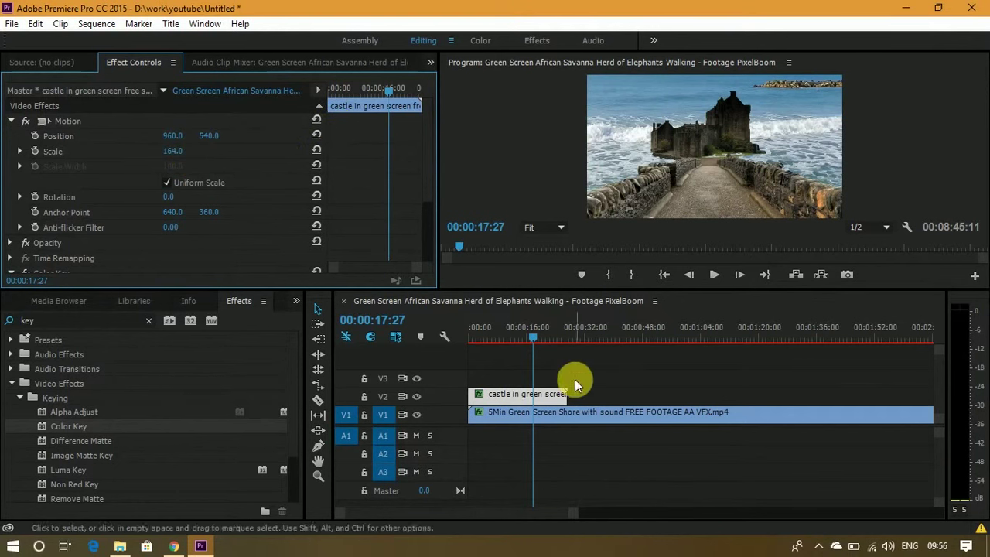
click(565, 410)
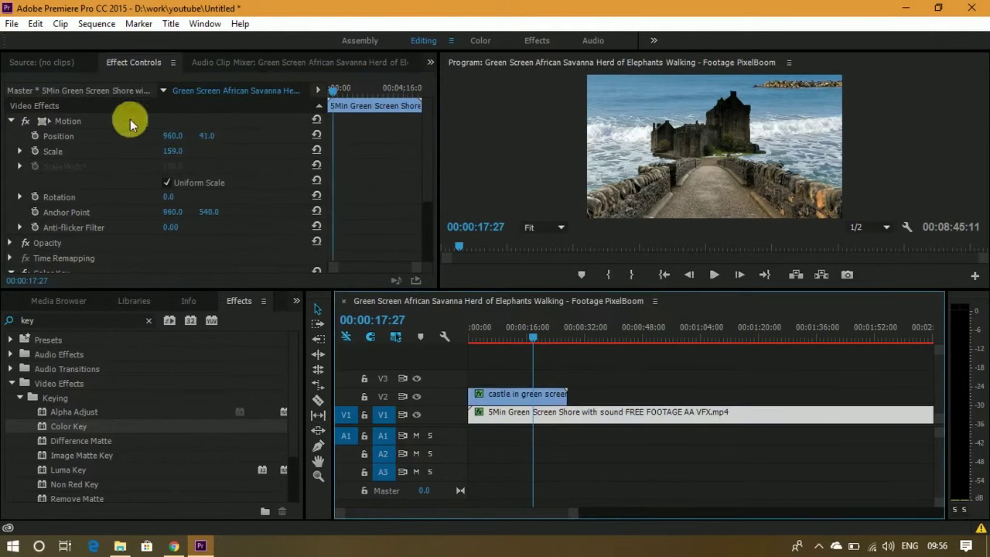
click(173, 150)
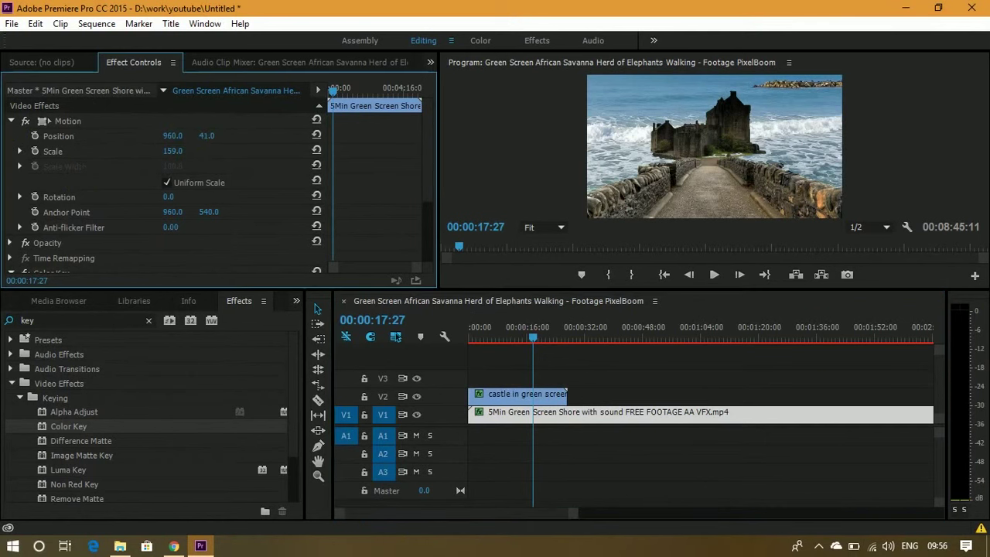
drag(173, 151, 204, 145)
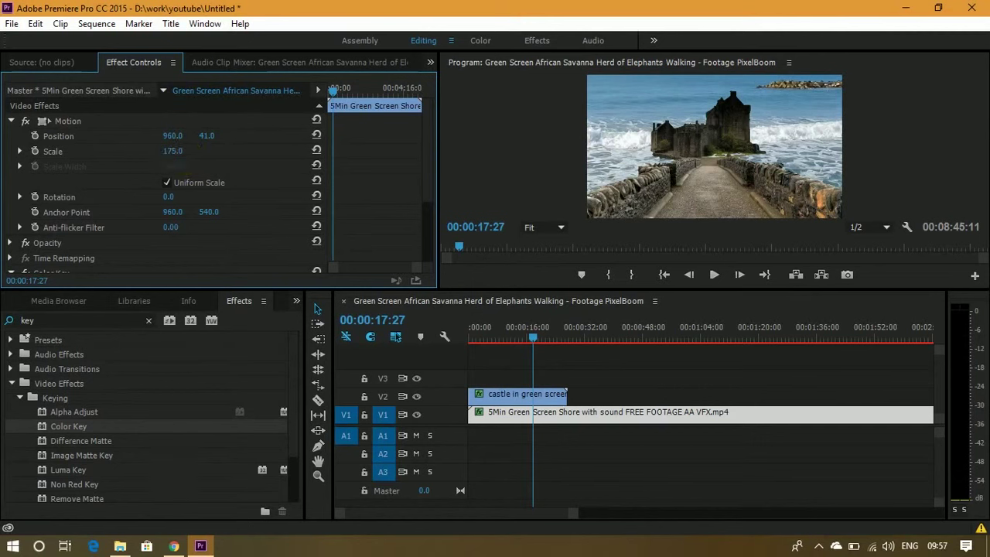
drag(173, 150, 161, 151)
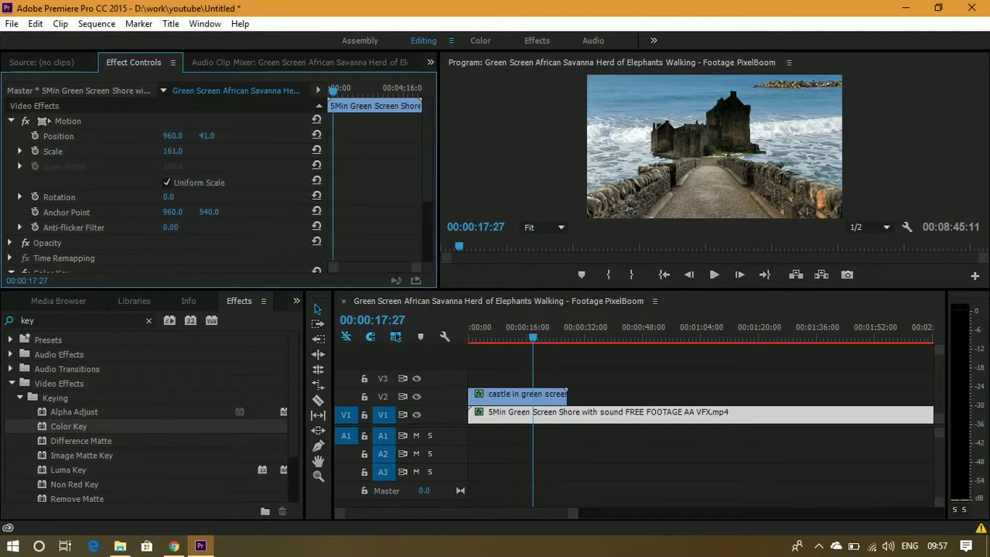
click(177, 150)
mouse_move(172, 151)
mouse_down()
mouse_move(159, 151)
mouse_move(199, 151)
mouse_up()
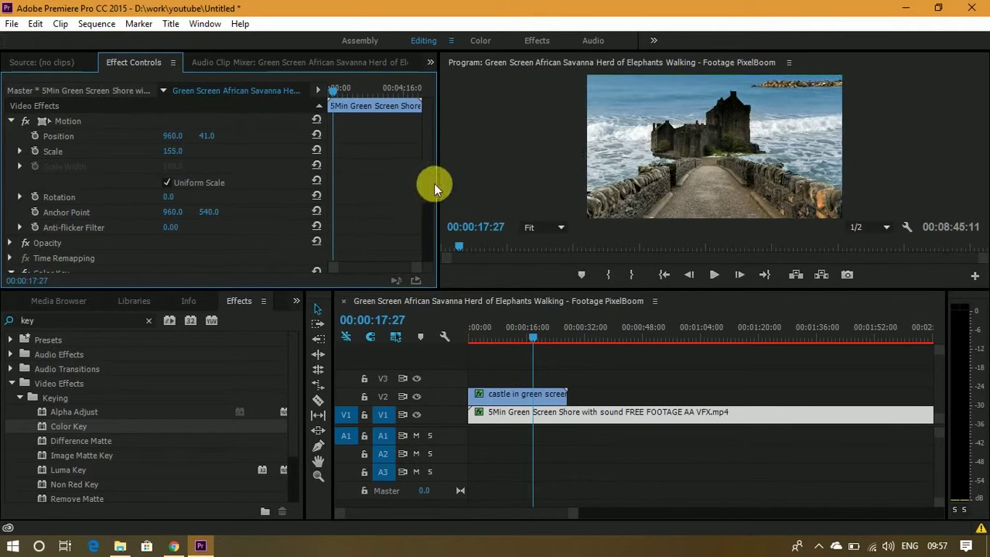
Step: Play the composite to check it, stopping at 00:00:25:00
click(707, 271)
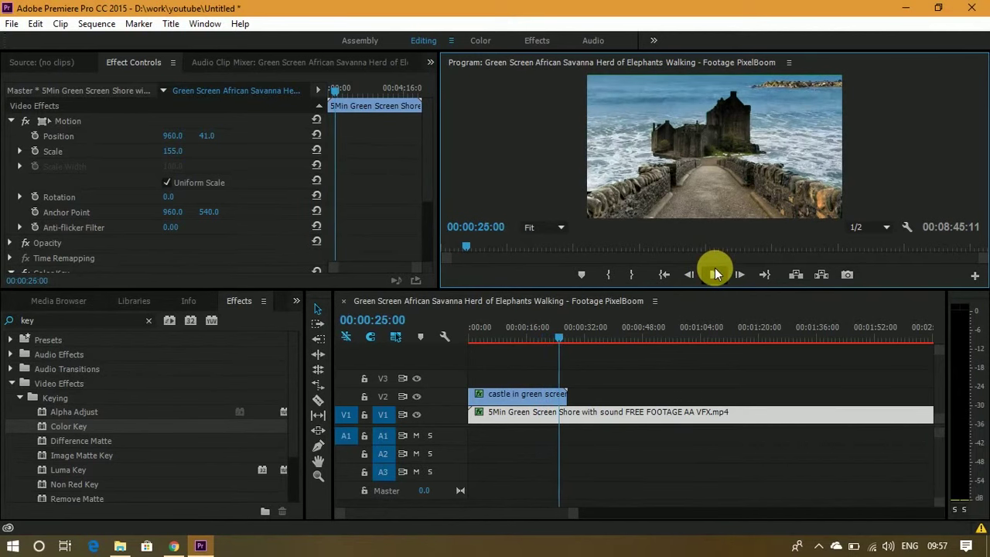
click(714, 271)
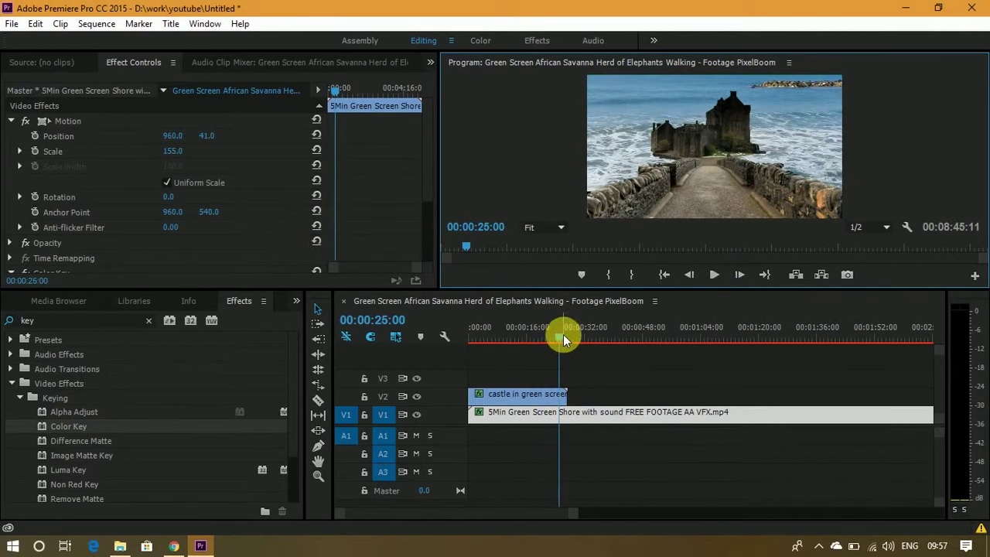
click(297, 300)
Step: Drag the Green Screen African Savanna Herd of Elephants clip onto V3 and set the playhead to 00:01:09:04
click(314, 318)
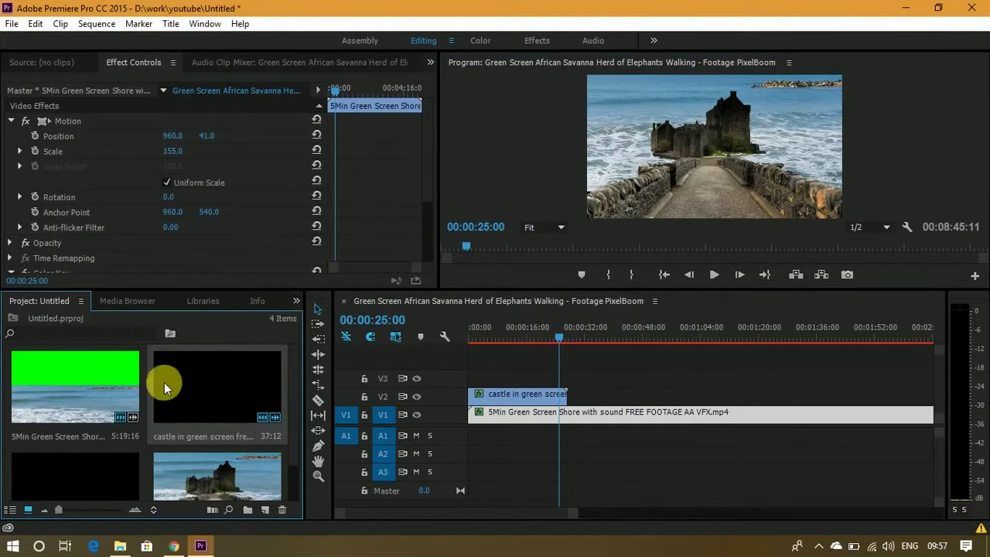
scroll(100, 452, down, 1)
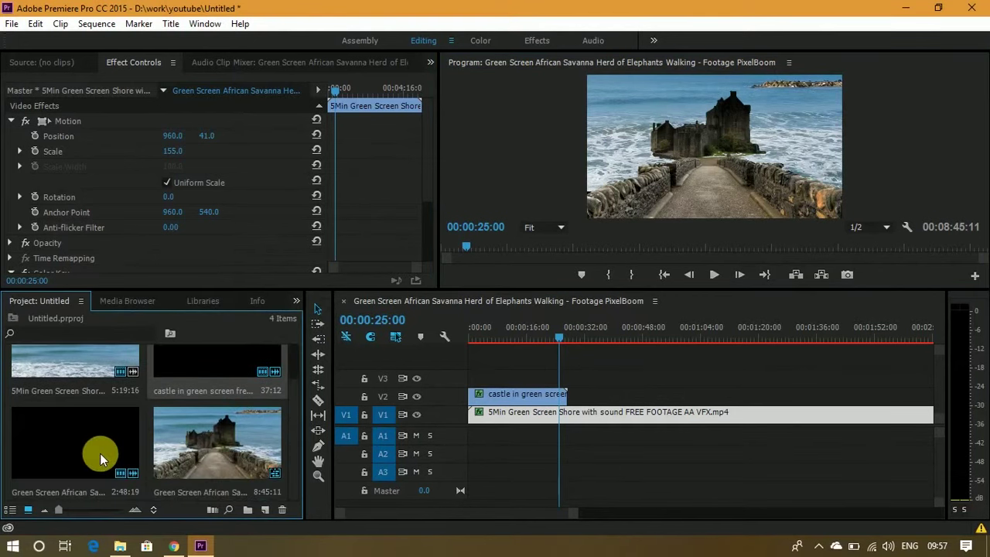
drag(96, 444, 473, 382)
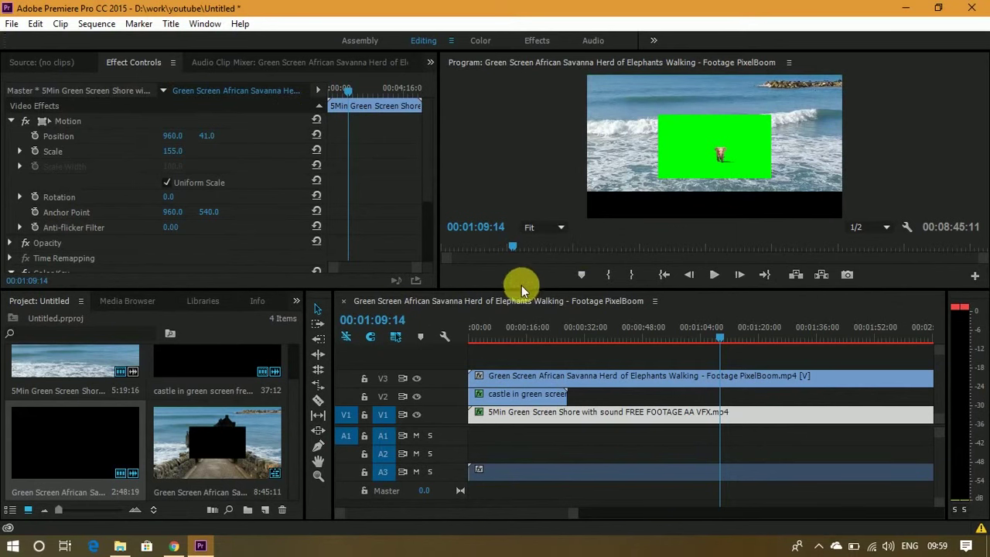
click(719, 333)
click(721, 332)
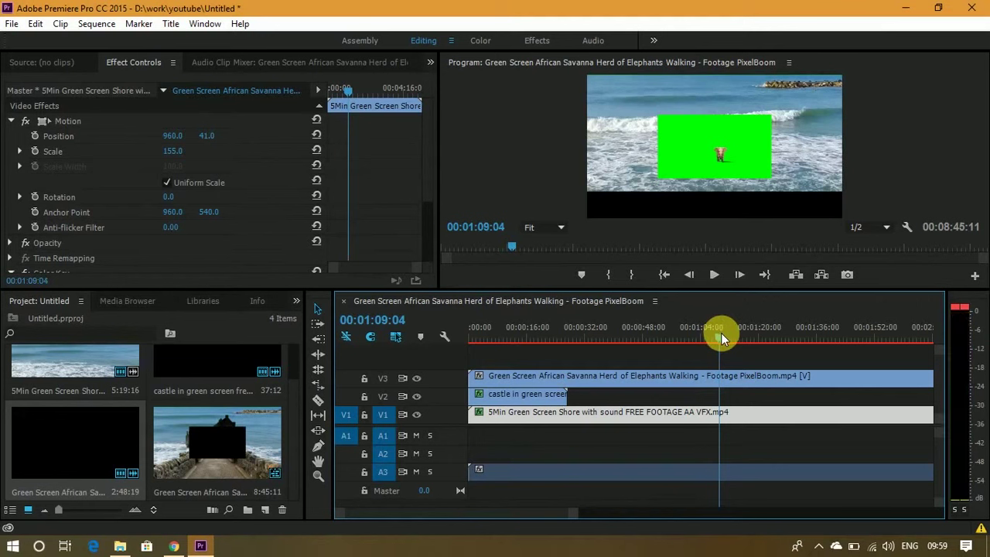
Step: Split the elephants clip at the playhead and delete the earlier piece
click(318, 401)
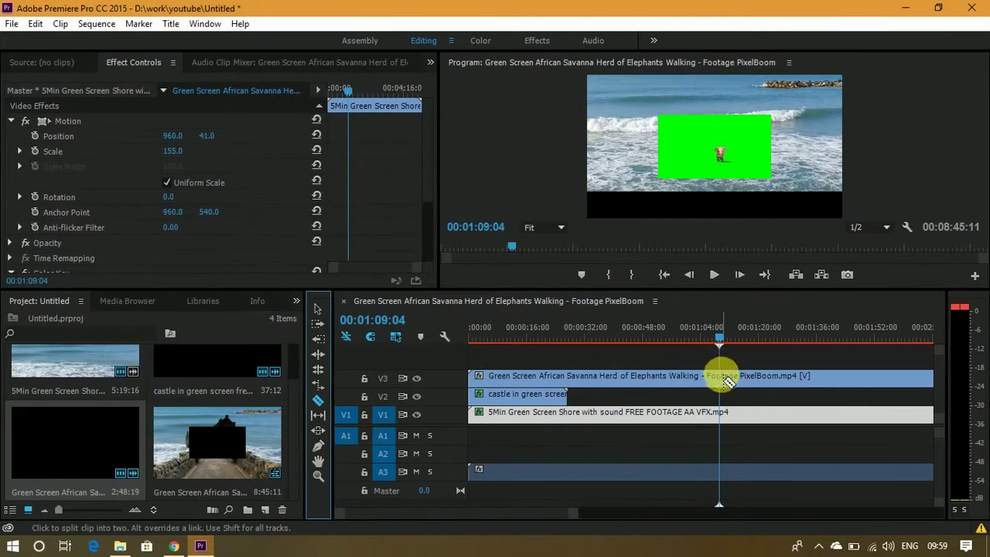
click(724, 379)
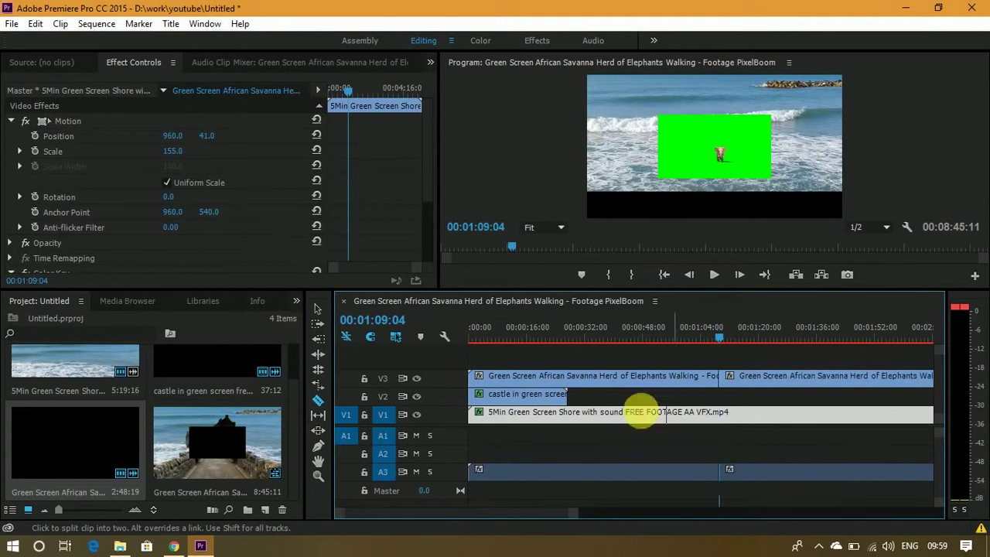
click(318, 309)
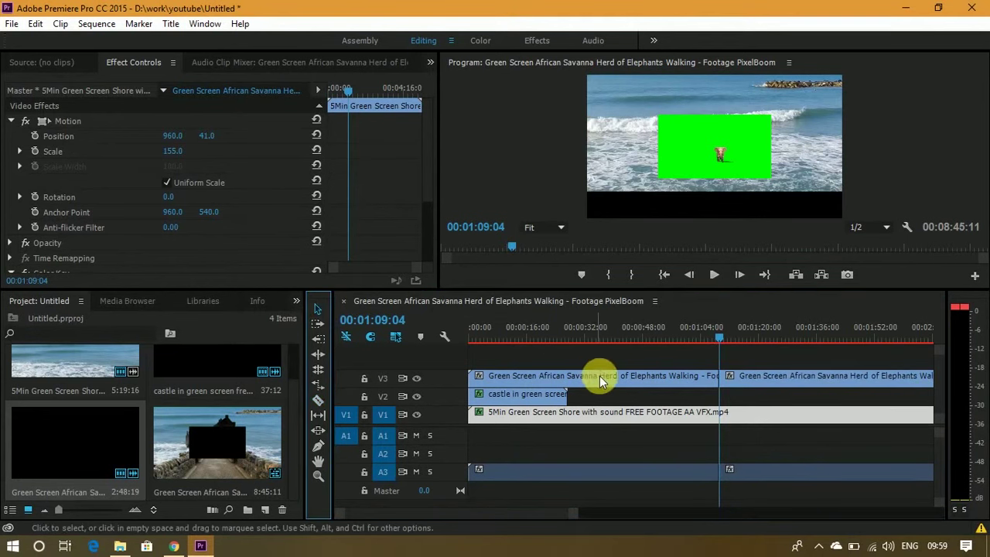
click(607, 376)
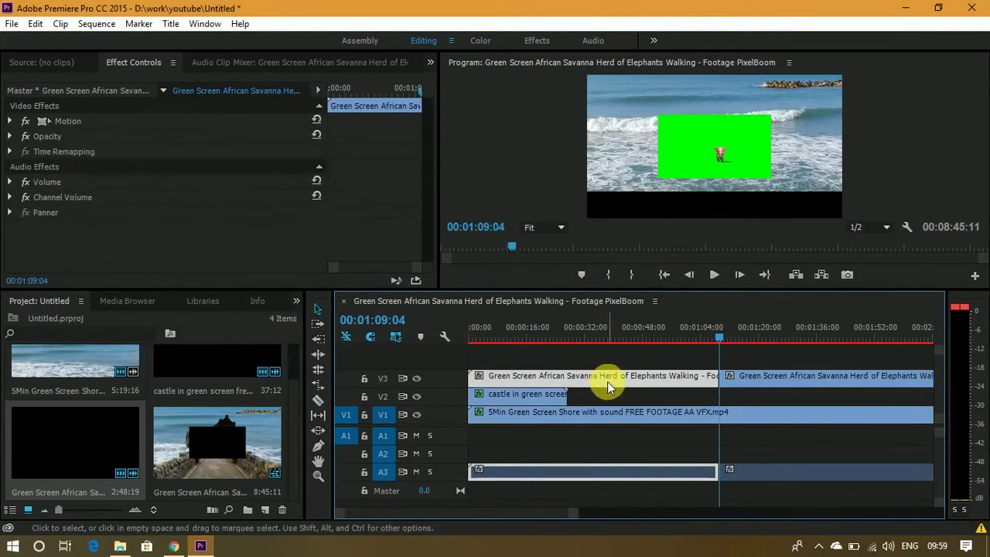
key(Delete)
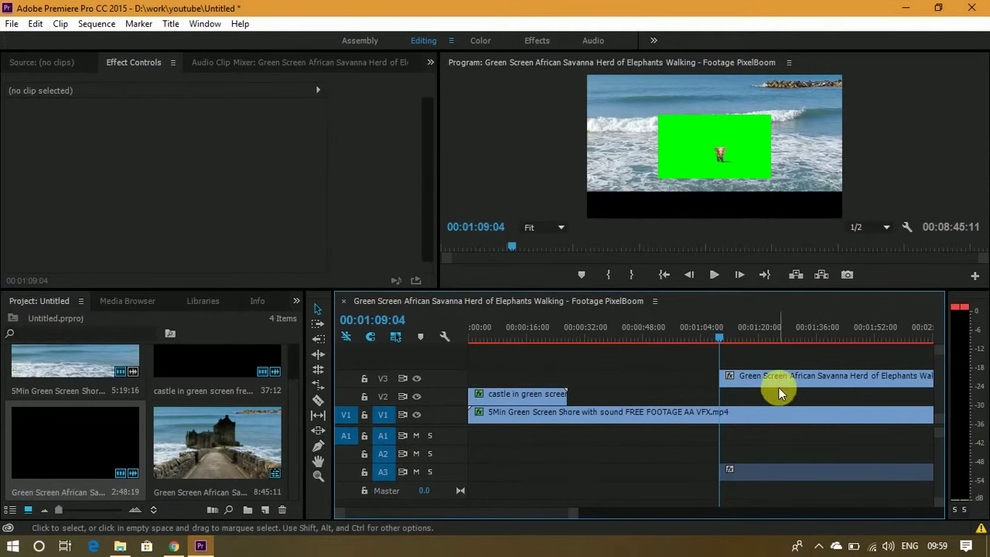
Step: Move the remaining elephants clip to the sequence start and play from the beginning
drag(778, 385, 529, 390)
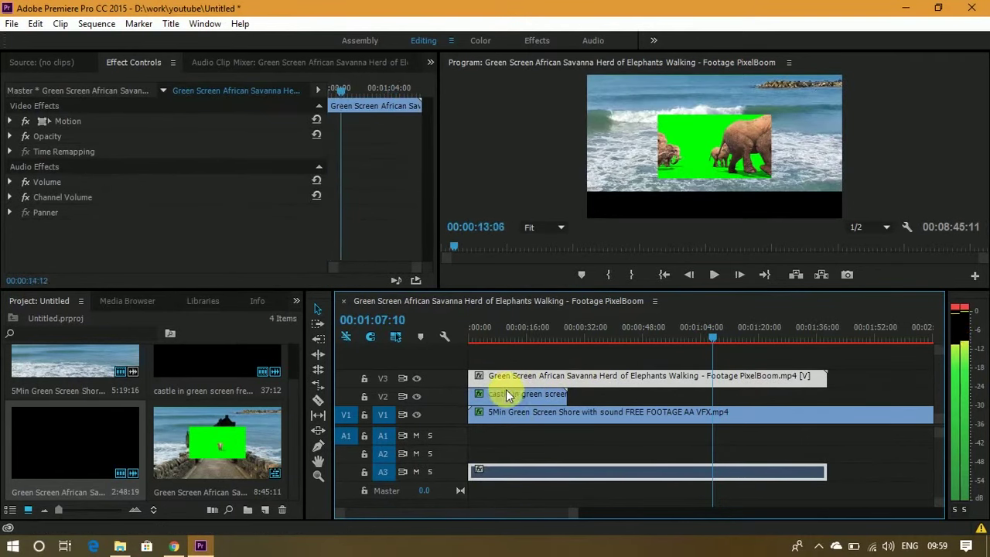
key(Home)
key(space)
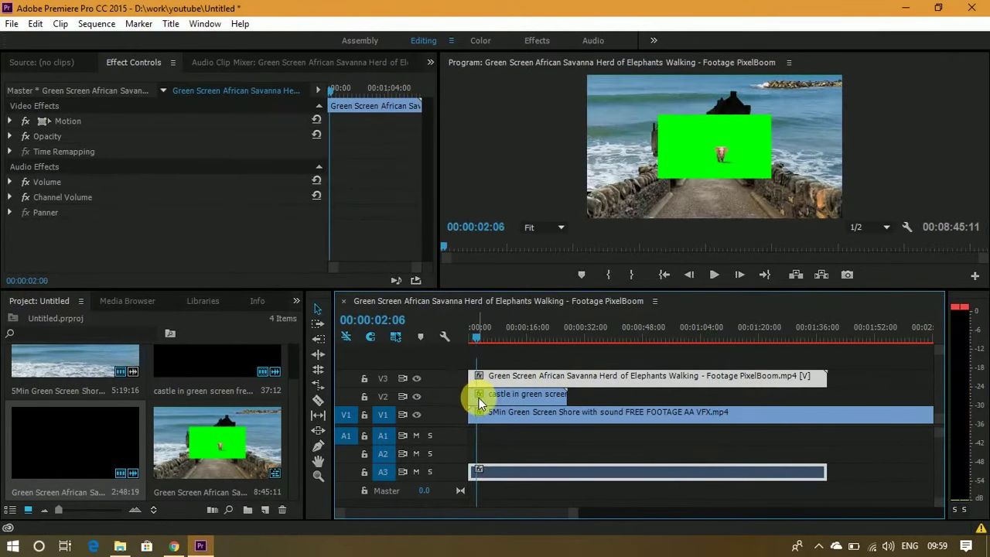
Step: Set the elephants clip's Motion scale to 225
click(11, 121)
double_click(172, 151)
text(225)
key(Return)
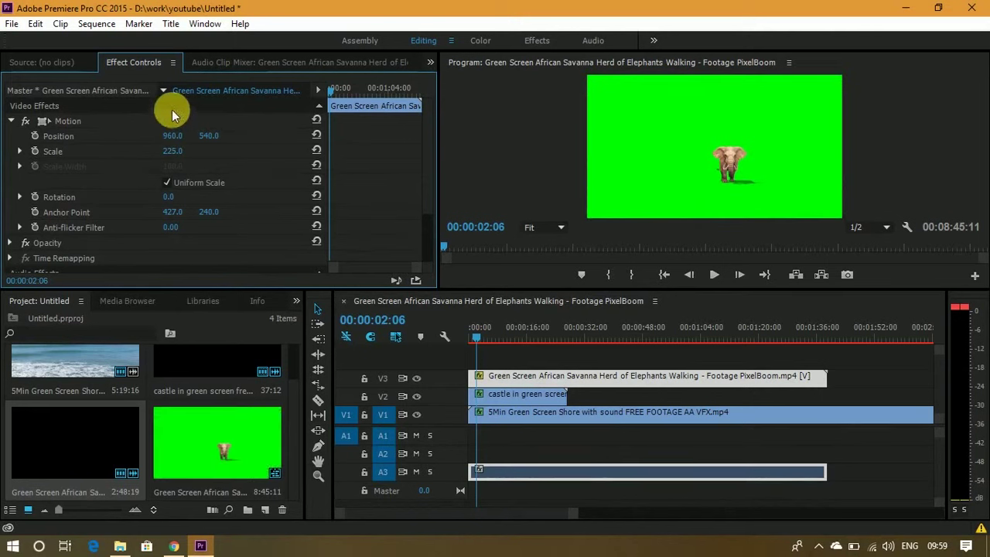
Step: Cut the V3 elephants clip where the castle clip ends and delete the later piece
click(466, 335)
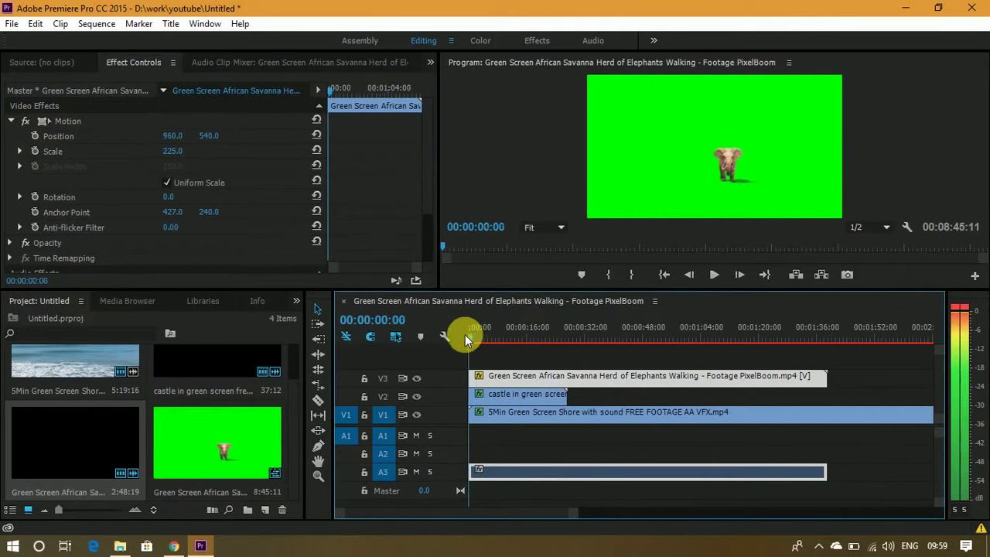
click(317, 401)
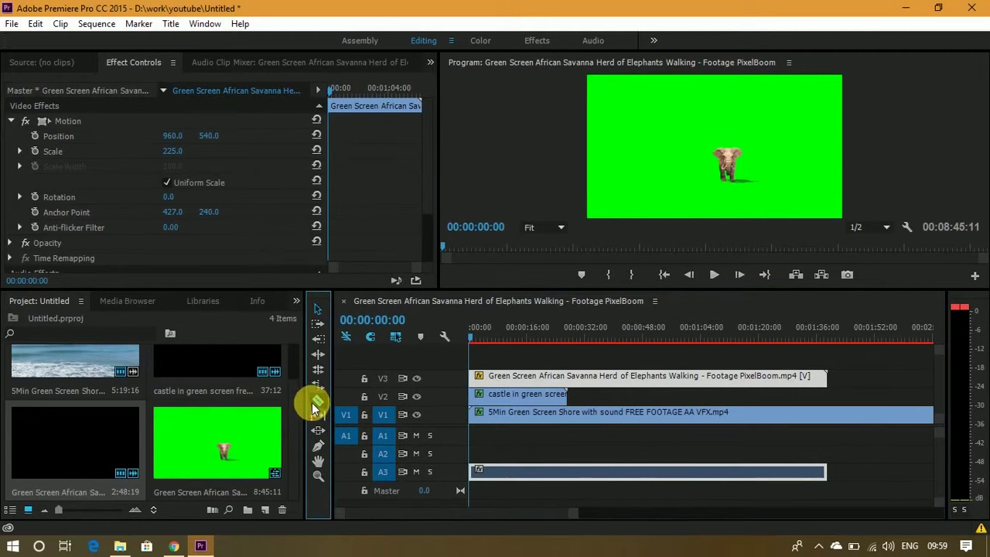
click(568, 378)
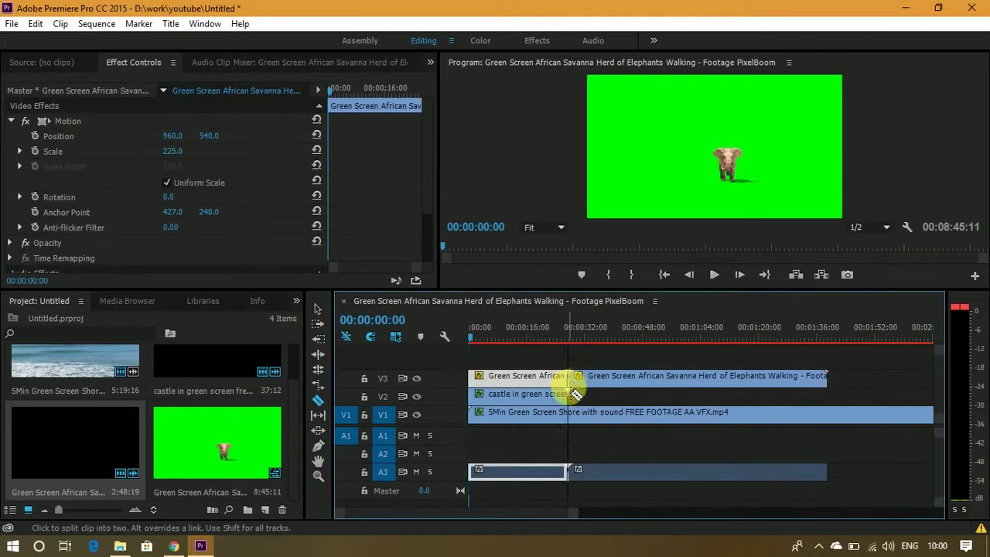
click(317, 308)
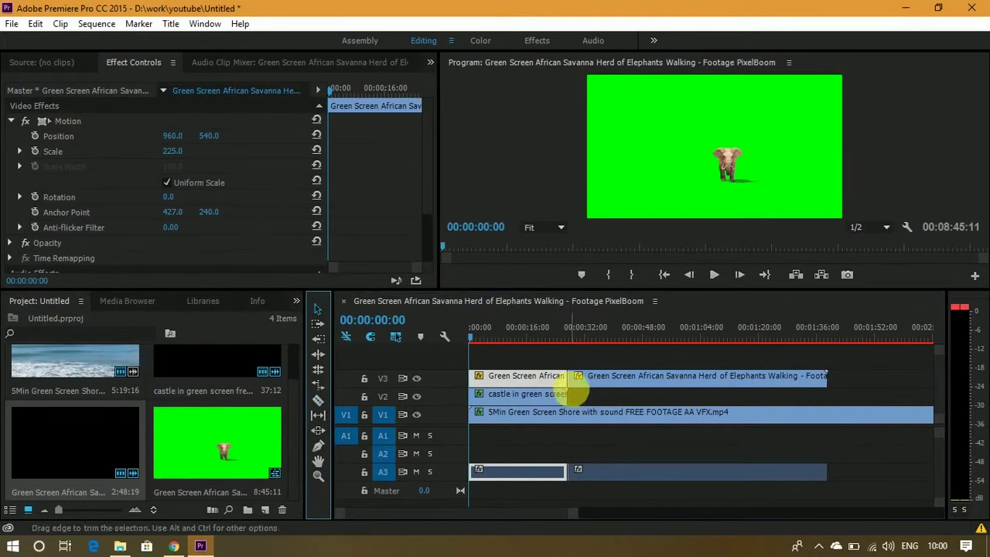
click(590, 381)
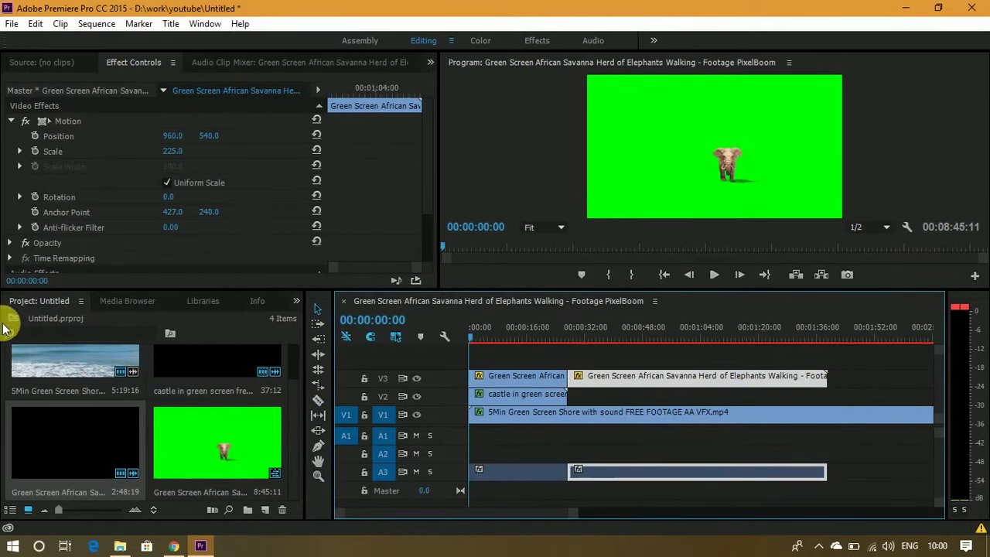
key(Delete)
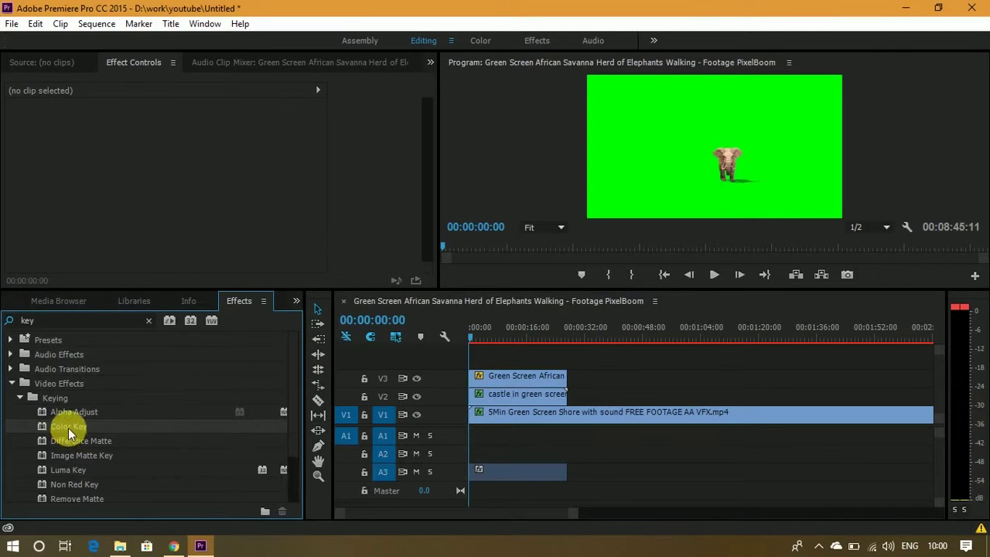
Step: Apply Color Key to the elephants clip, sample the green screen, and set tolerance to 165
mouse_move(70, 431)
mouse_down()
mouse_move(503, 395)
mouse_move(499, 379)
mouse_up()
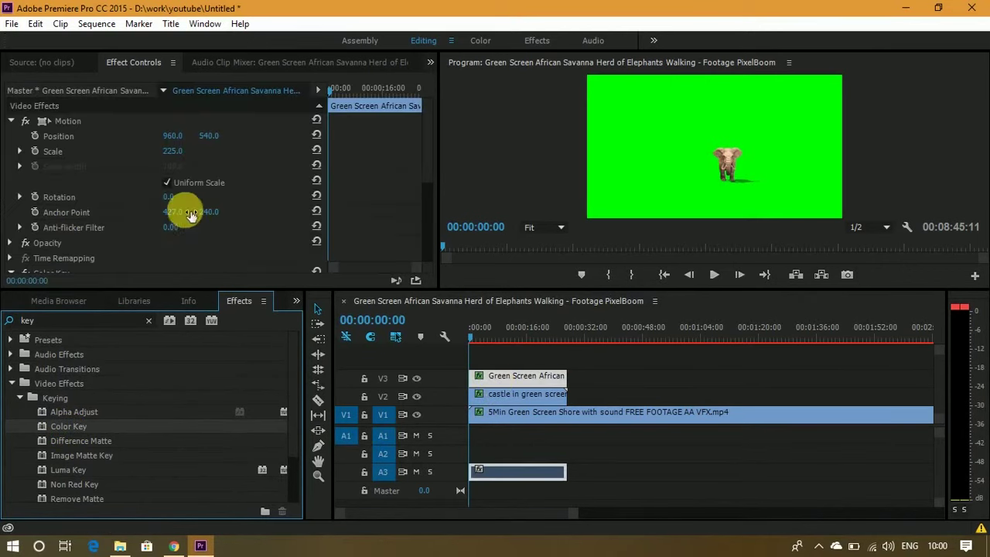
scroll(185, 203, down, 2)
scroll(184, 202, down, 2)
scroll(185, 202, down, 2)
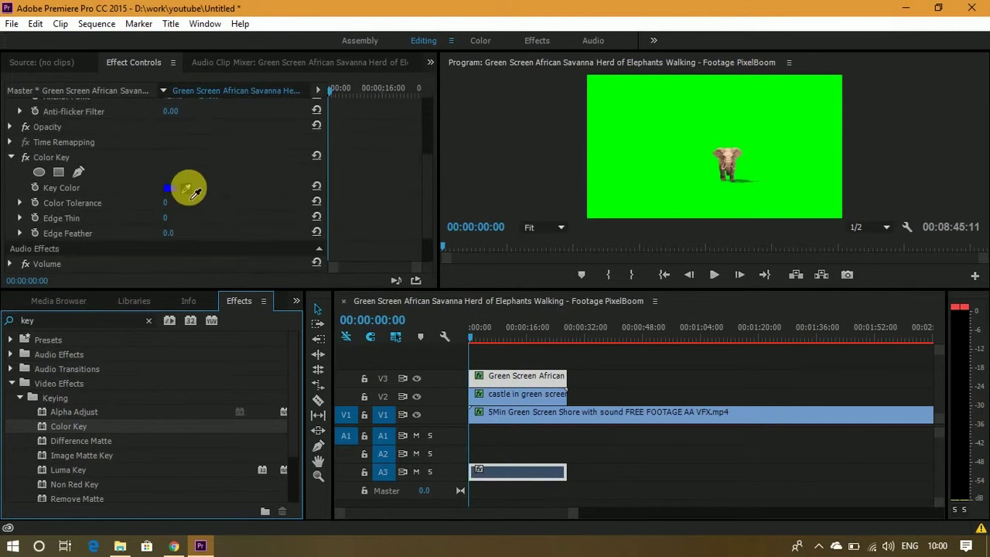
click(185, 188)
click(625, 130)
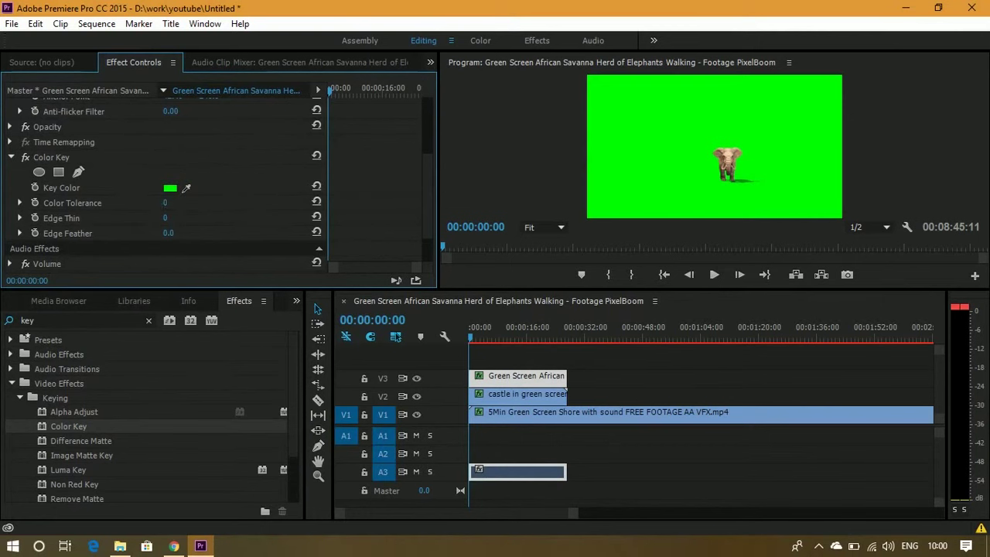
drag(165, 202, 229, 203)
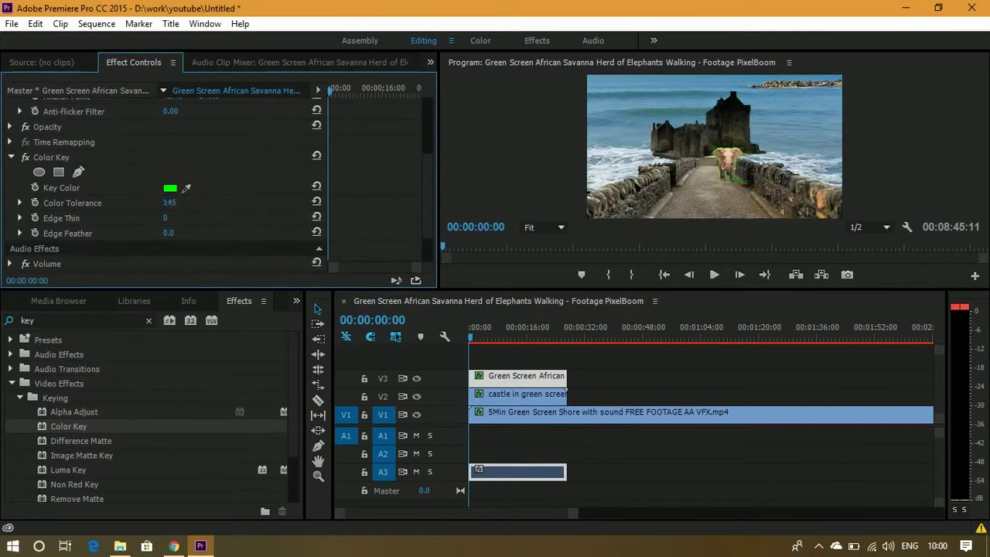
drag(181, 199, 208, 193)
Step: Play back the keyed composite, then return to where castle and elephant appear
click(713, 283)
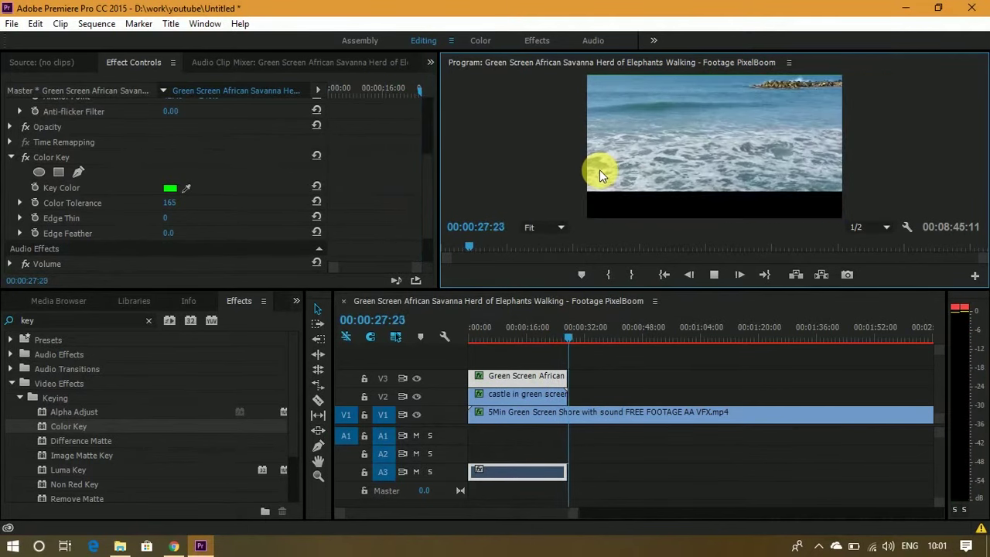
key(space)
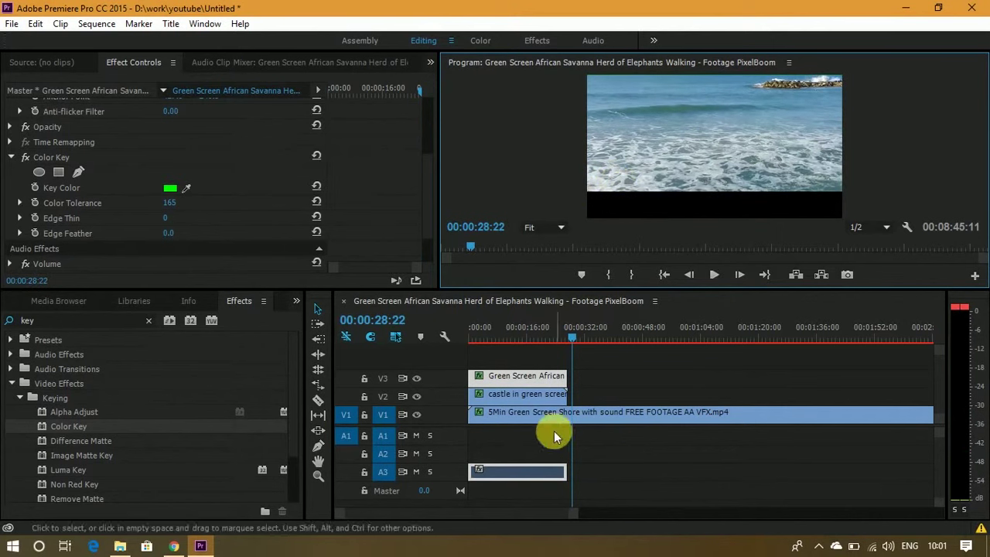
click(573, 339)
drag(573, 336, 568, 336)
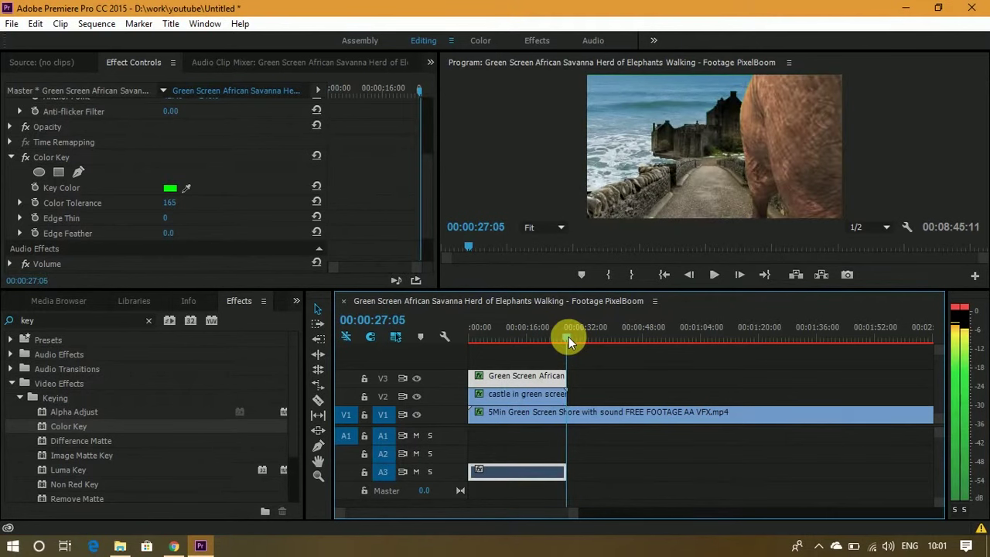
Step: Cut the V1 shore clip where the other clips end, delete the leftover, and play
click(318, 400)
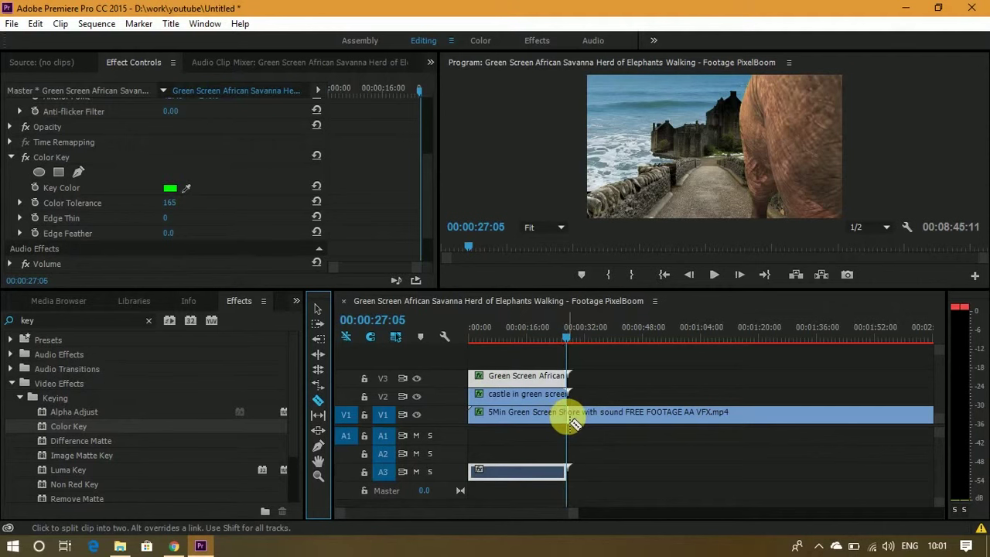
click(569, 419)
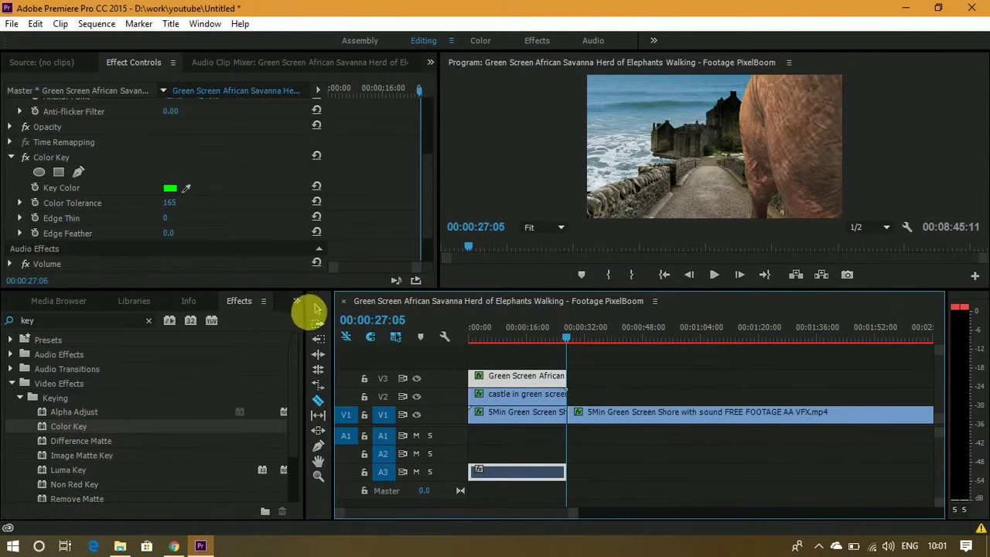
click(317, 308)
click(637, 415)
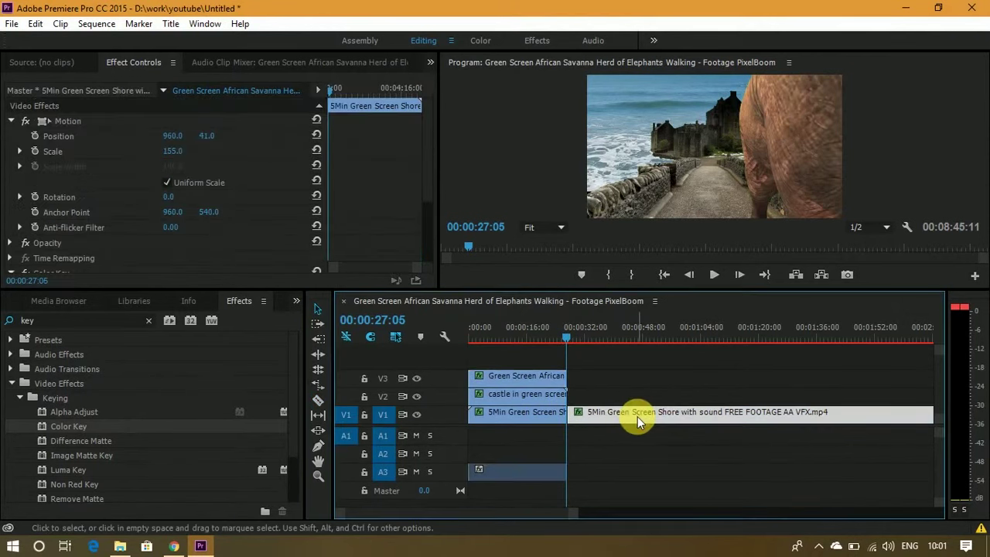
key(Delete)
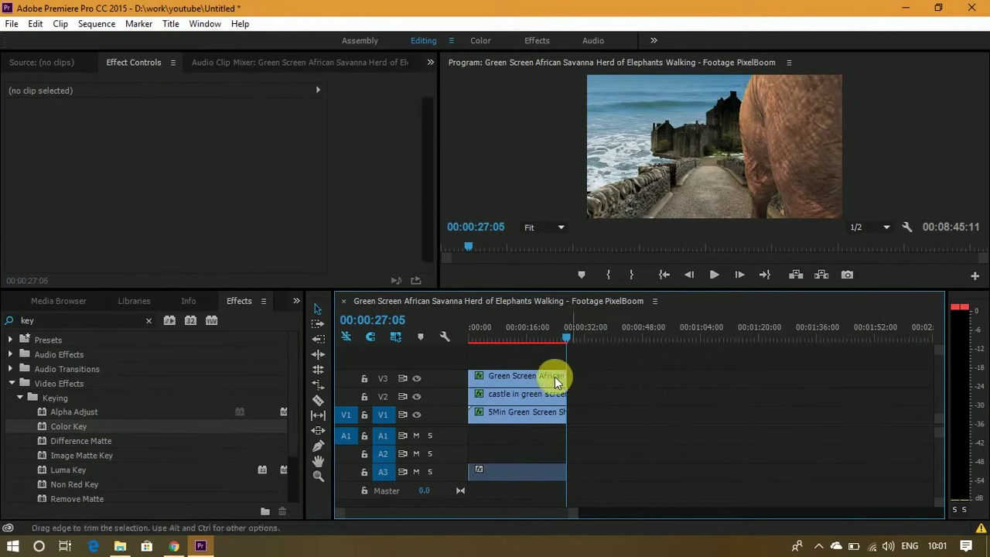
key(space)
Step: Select the elephants clip and scrub back to around 00:00:17 to review the keying
click(543, 338)
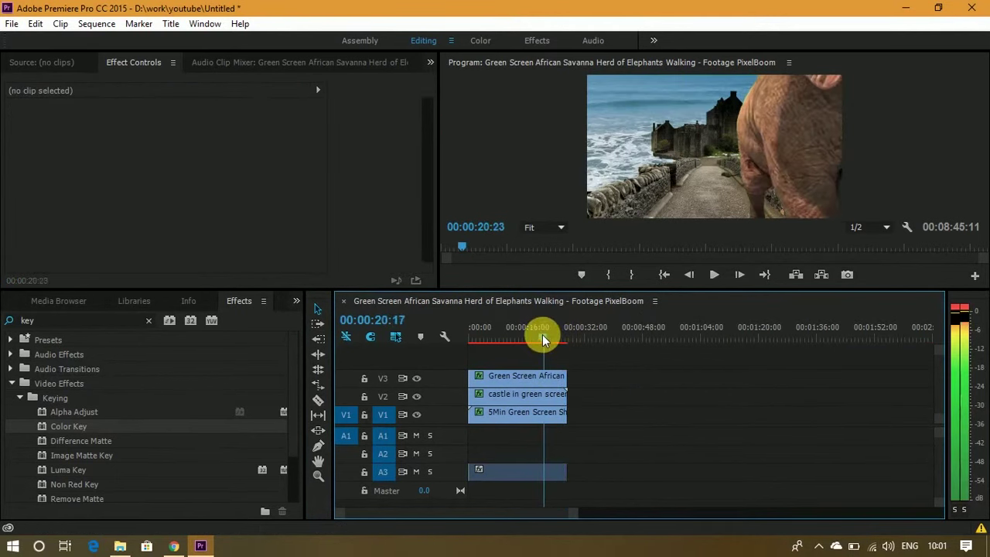
drag(543, 338, 541, 338)
click(558, 377)
scroll(216, 178, down, 5)
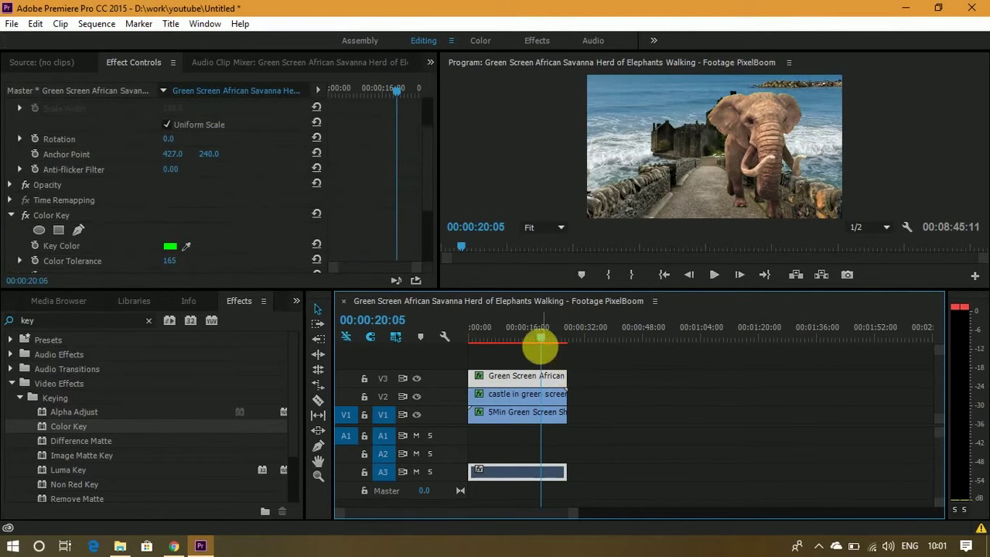
drag(540, 338, 525, 336)
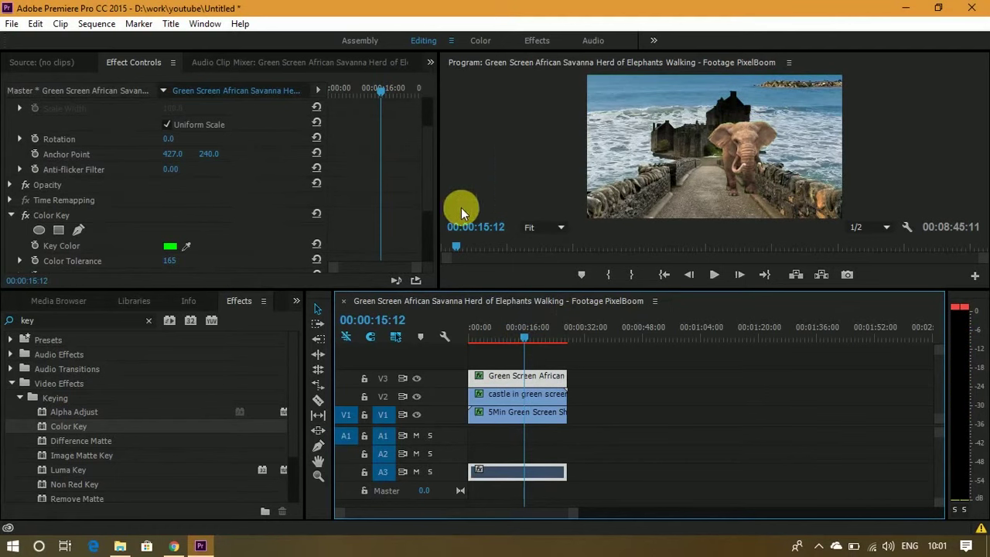
Step: Raise the Color Key's Color Tolerance to 185 and return the playhead to the start
click(188, 268)
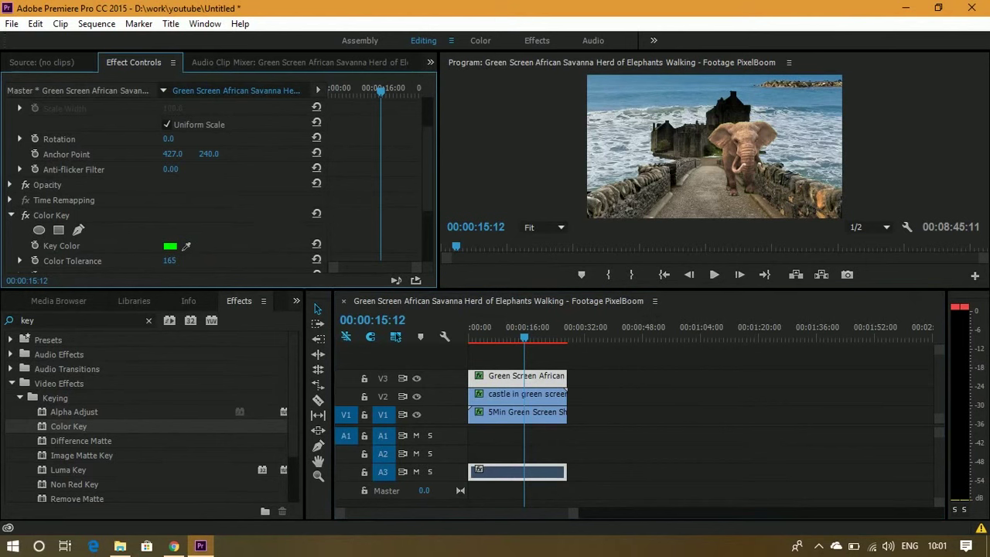
click(181, 261)
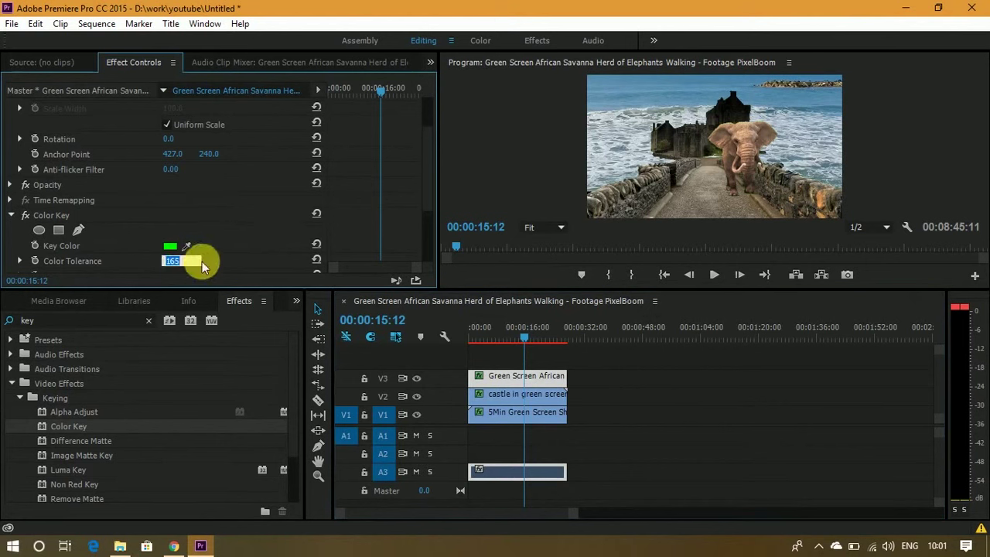
drag(212, 265, 178, 271)
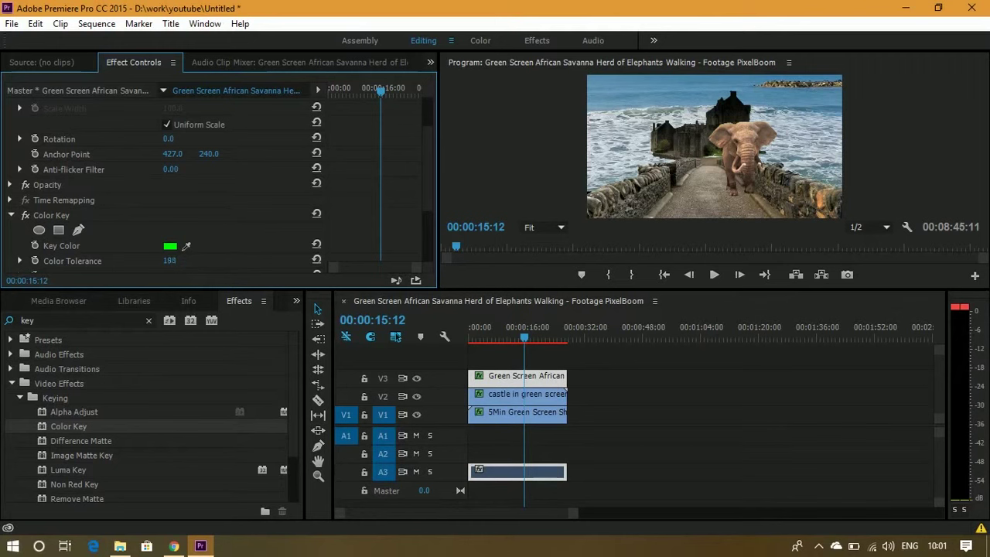
drag(169, 261, 181, 265)
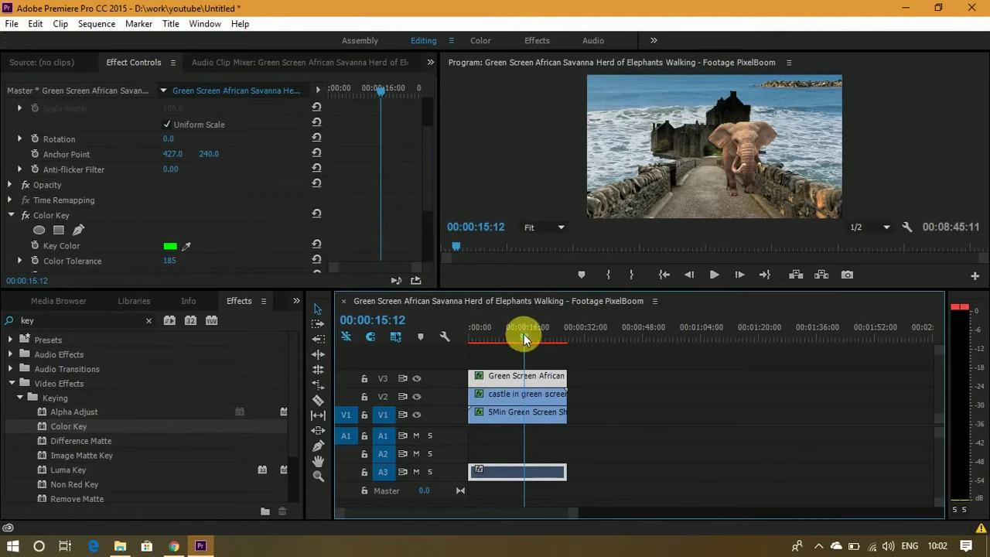
drag(523, 333, 452, 343)
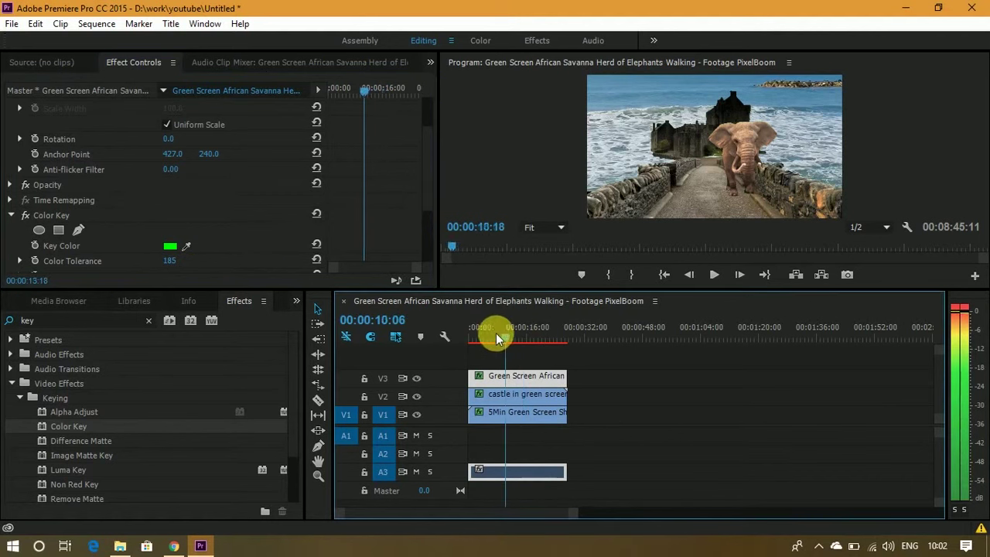
Step: Play the castle and elephant composite over the shore from the beginning
click(714, 276)
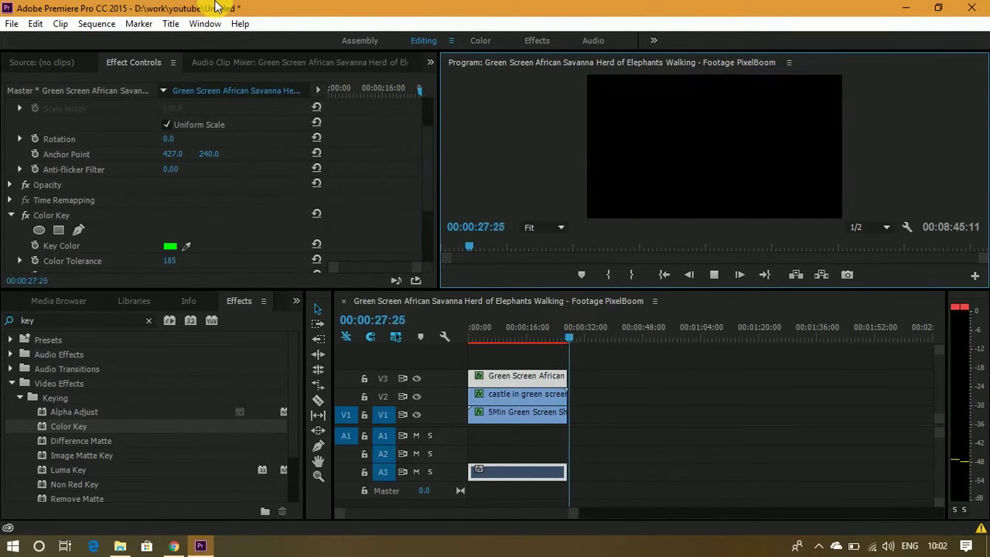
Step: Open the Export Settings dialog via File > Export > Media
click(12, 25)
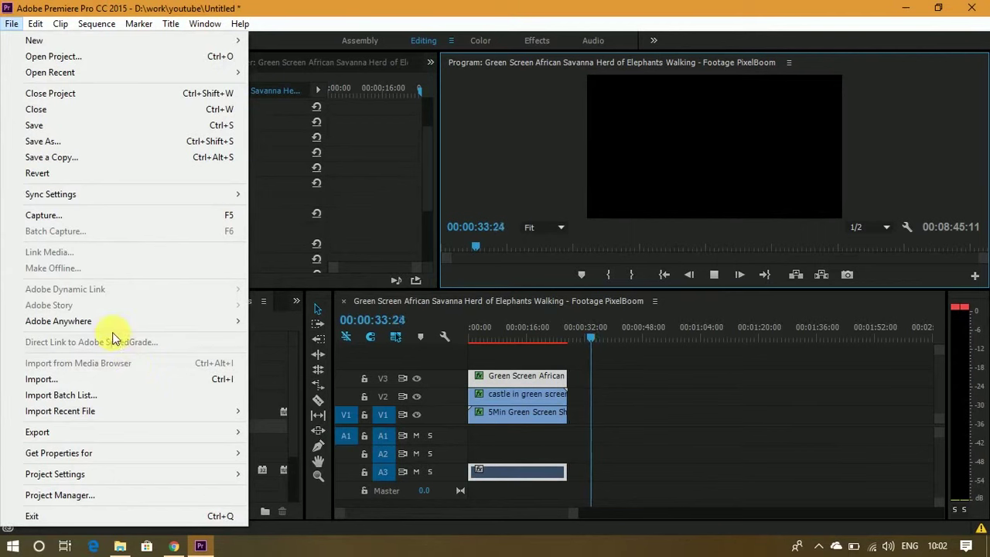
mouse_move(110, 435)
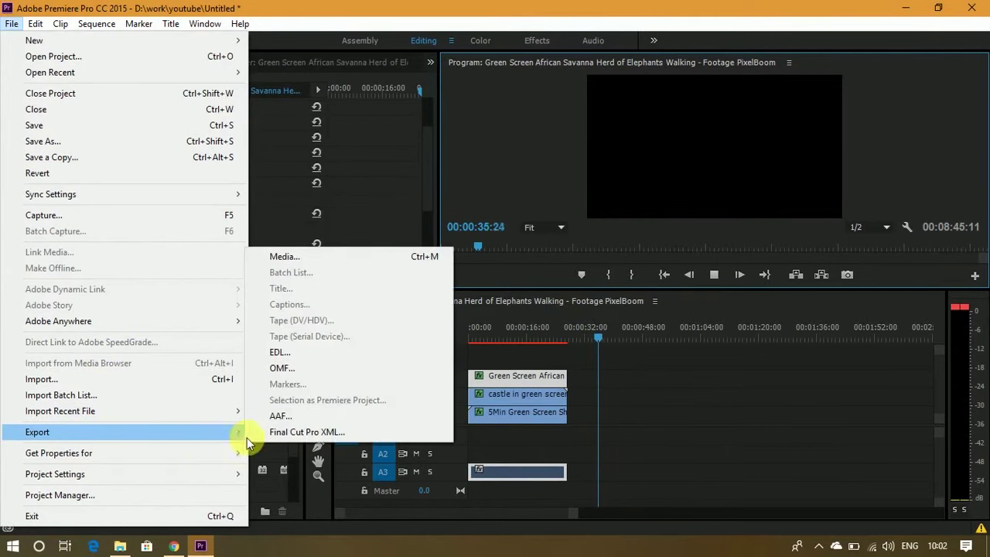
click(305, 256)
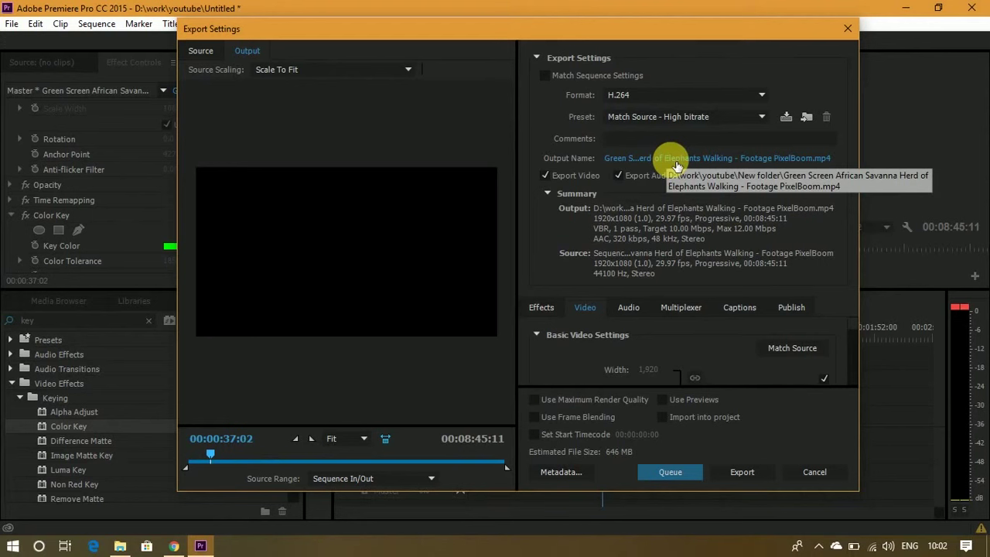
Step: Set the output to save on the Desktop as a new file ending in 'PixelBoom 1'
click(673, 158)
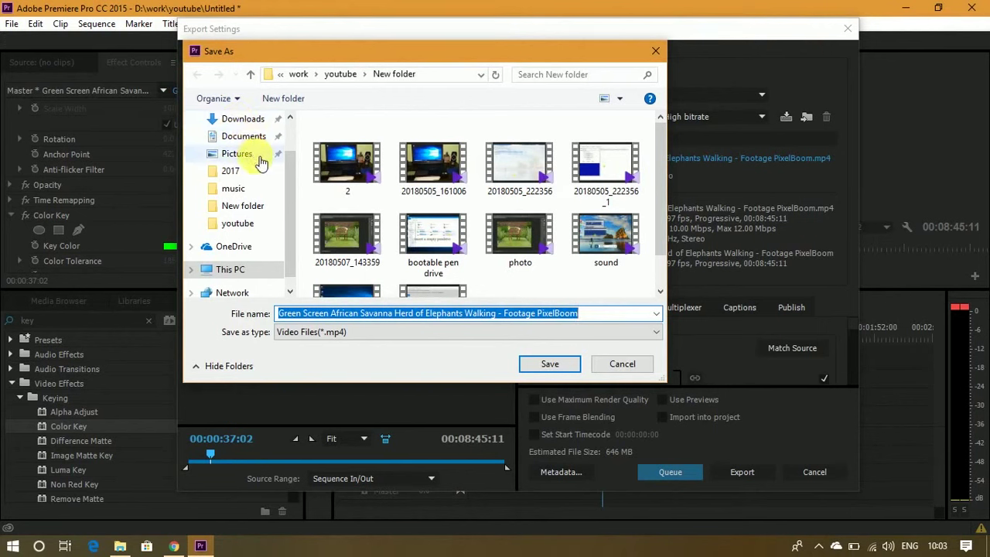
scroll(261, 163, down, 1)
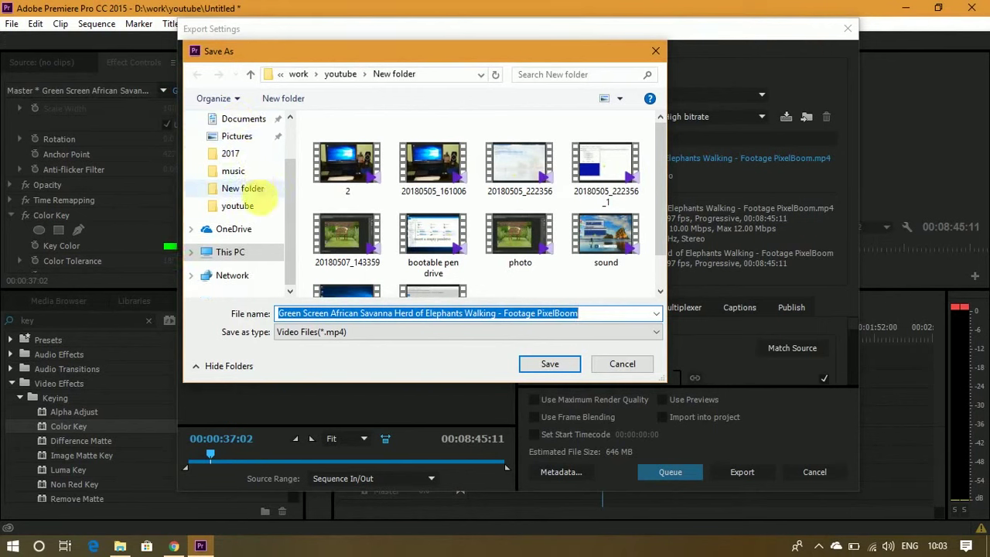
scroll(263, 251, up, 2)
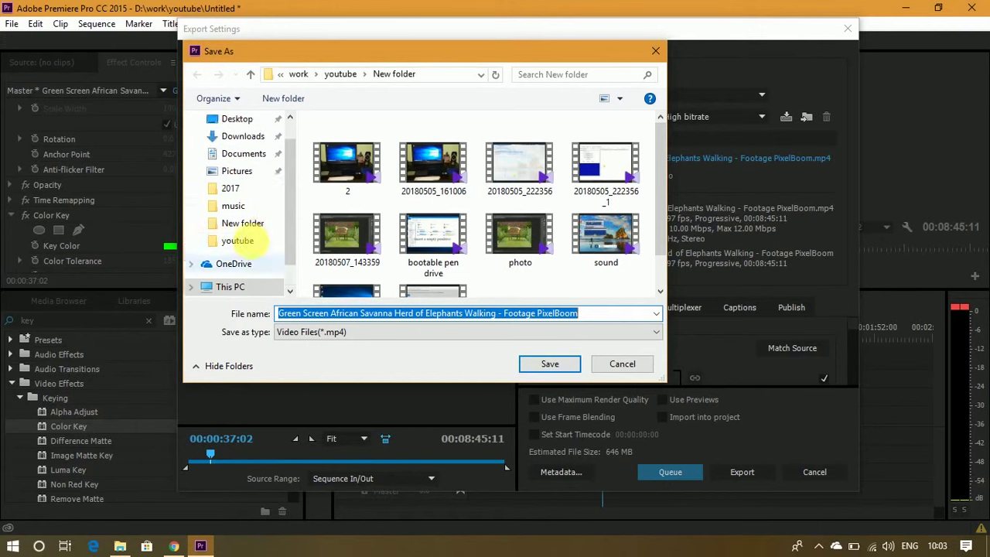
scroll(258, 245, up, 1)
click(236, 148)
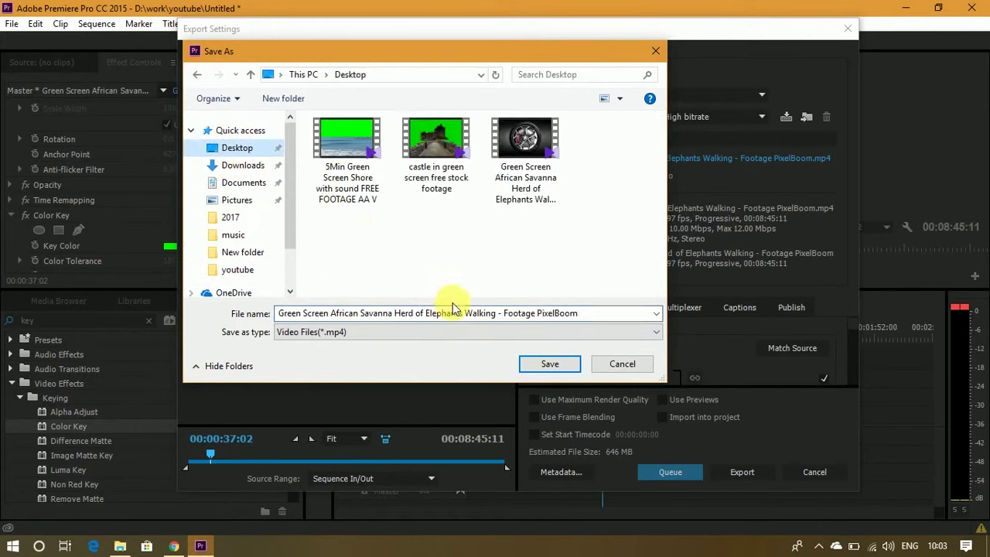
click(549, 369)
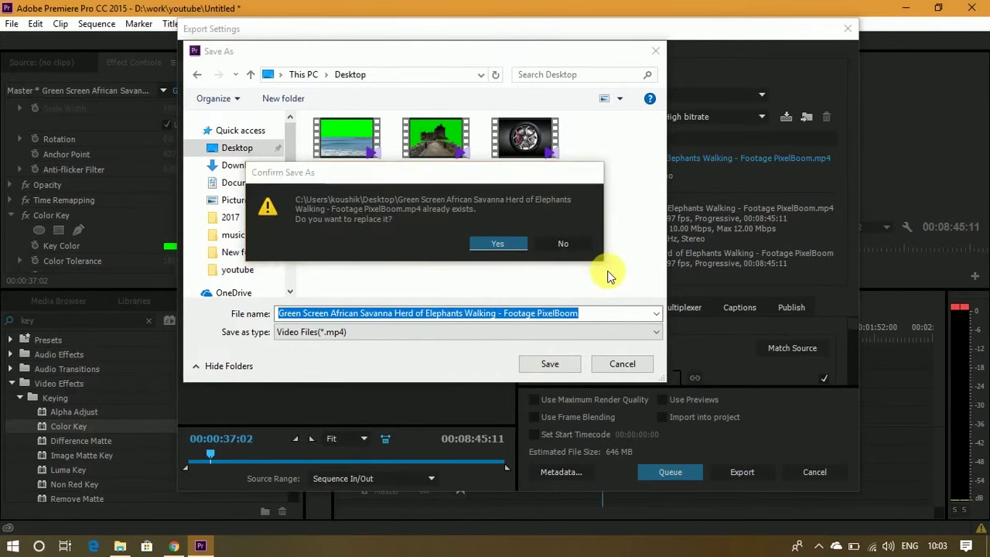
click(564, 244)
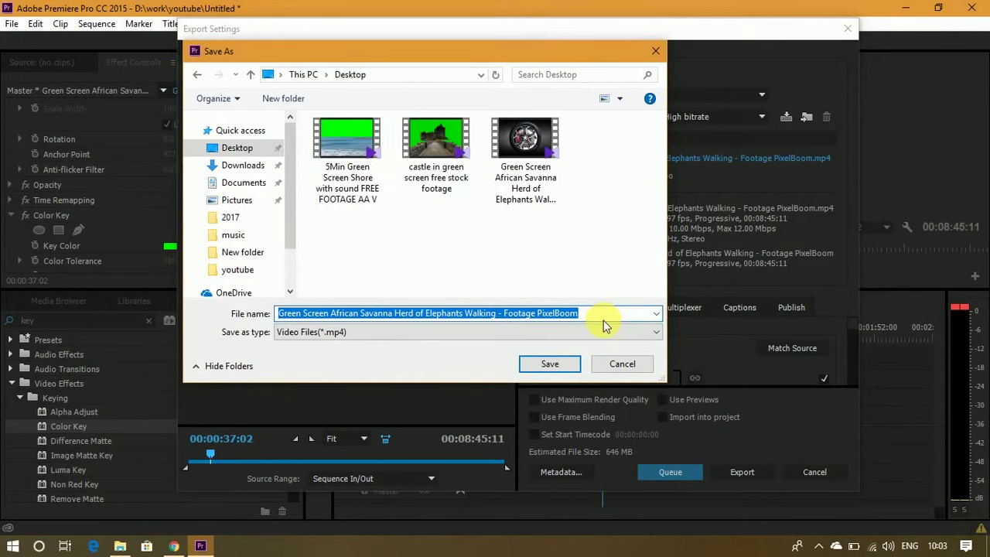
click(604, 315)
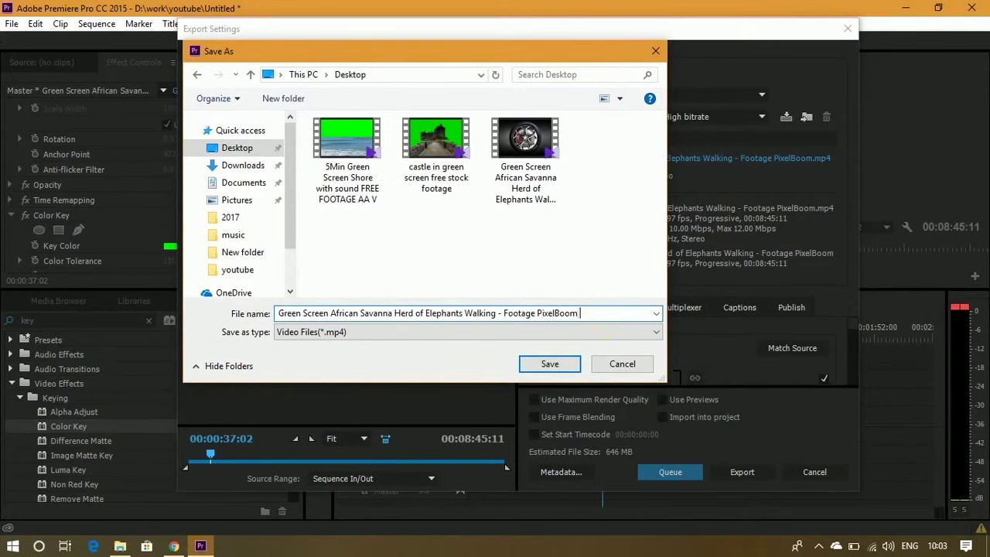
text(1)
click(532, 373)
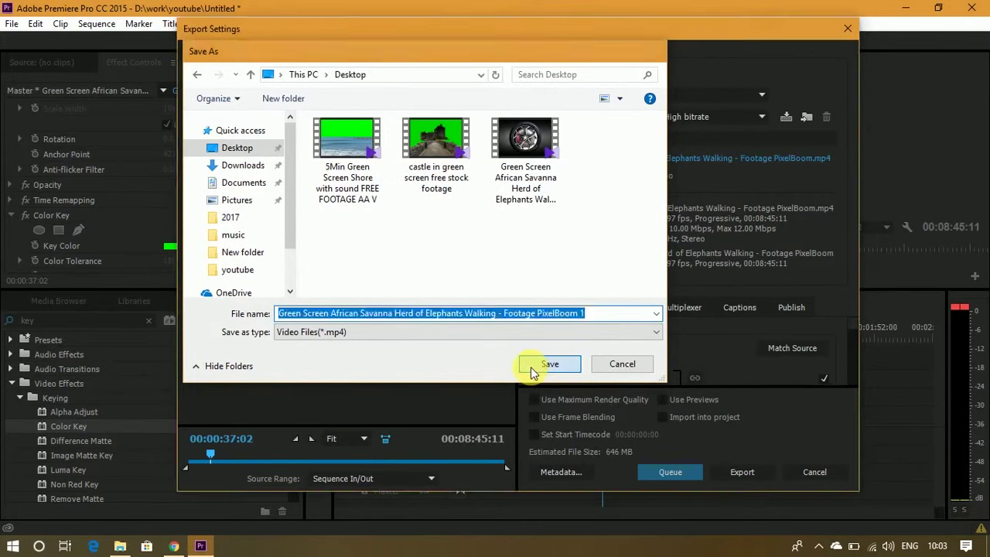
Step: Export the sequence to PixelBoom 1.mp4 and wait for encoding to finish
click(747, 474)
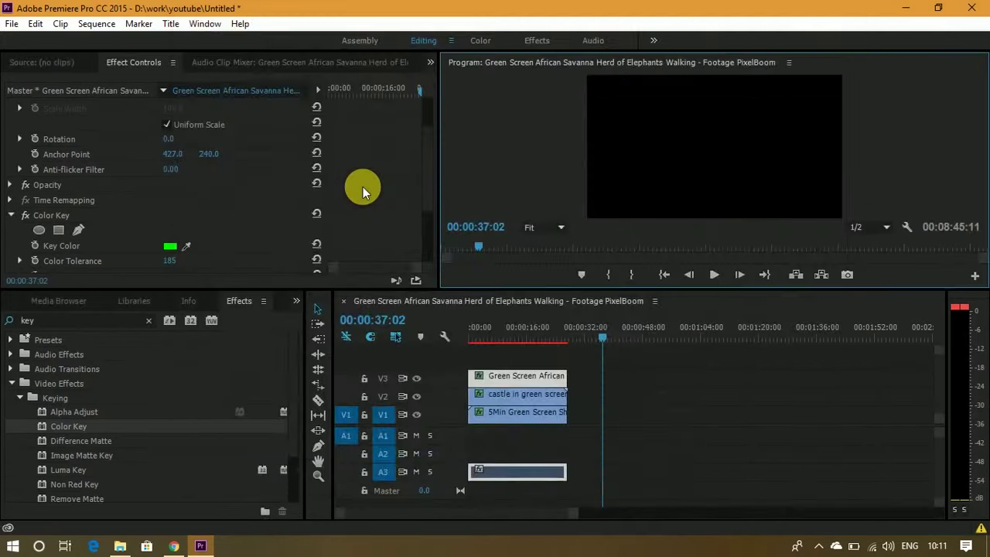
Step: Save the project, scrub back through the composite, and minimize Premiere Pro
key(ctrl+s)
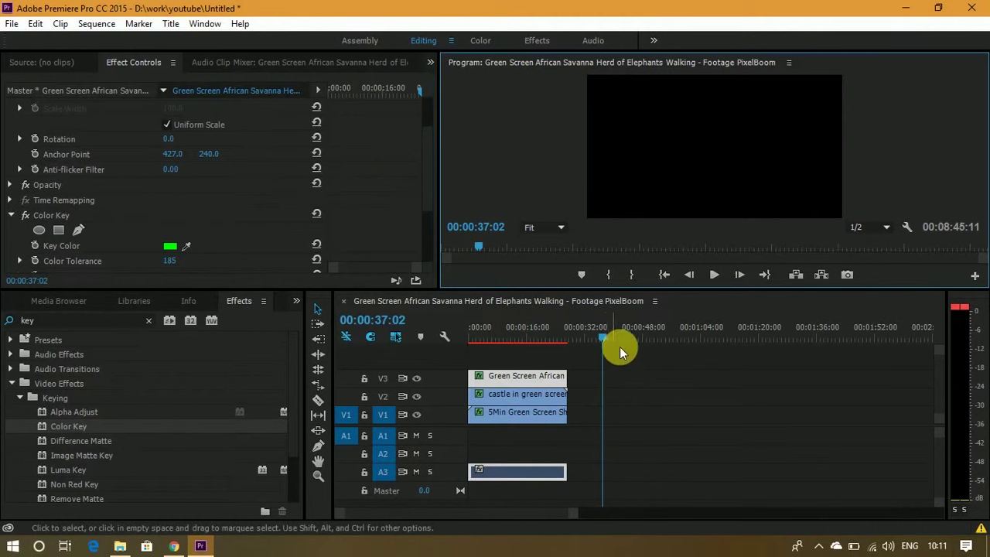
drag(605, 334, 529, 356)
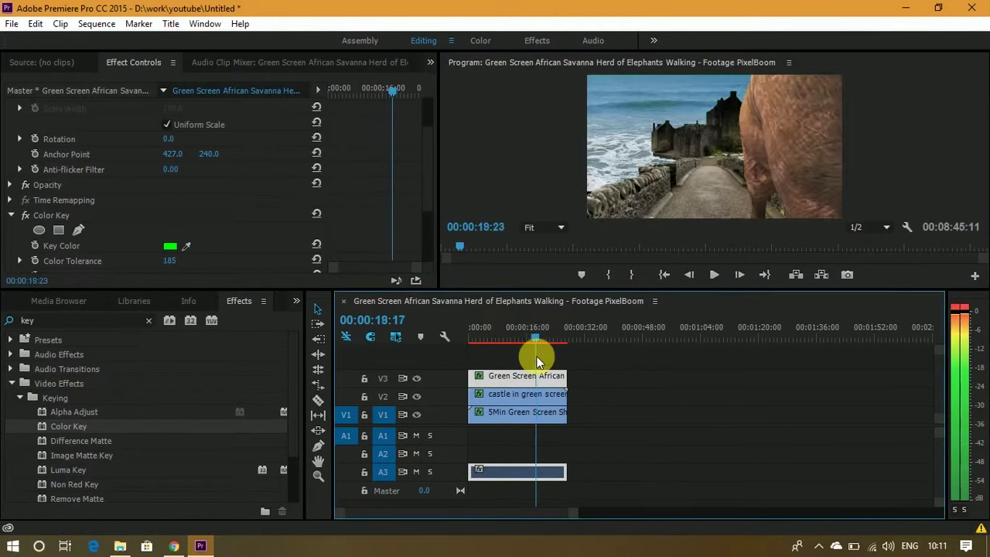
click(905, 8)
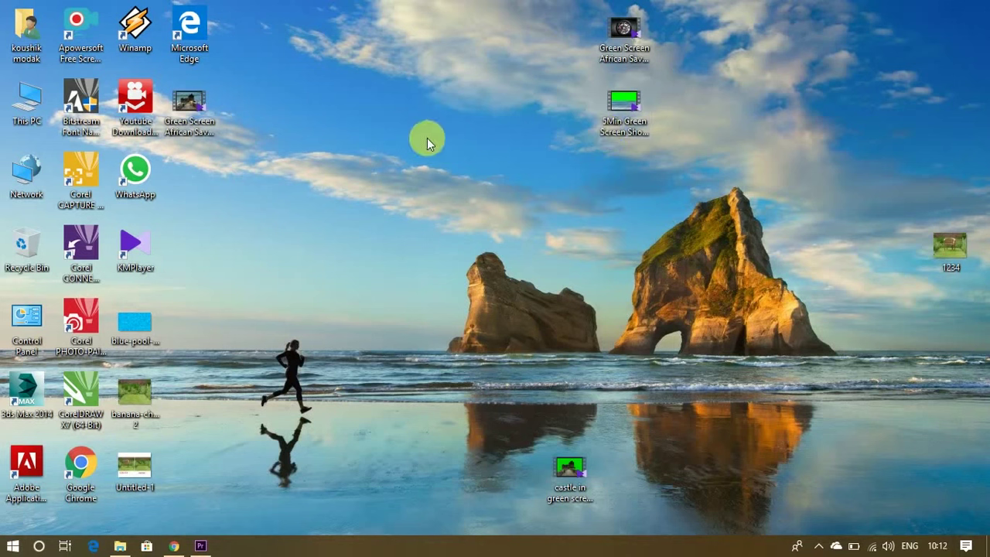
Step: Open the exported 'Green Screen African Savanna ... PixelBoom 1' video from the desktop
double_click(175, 125)
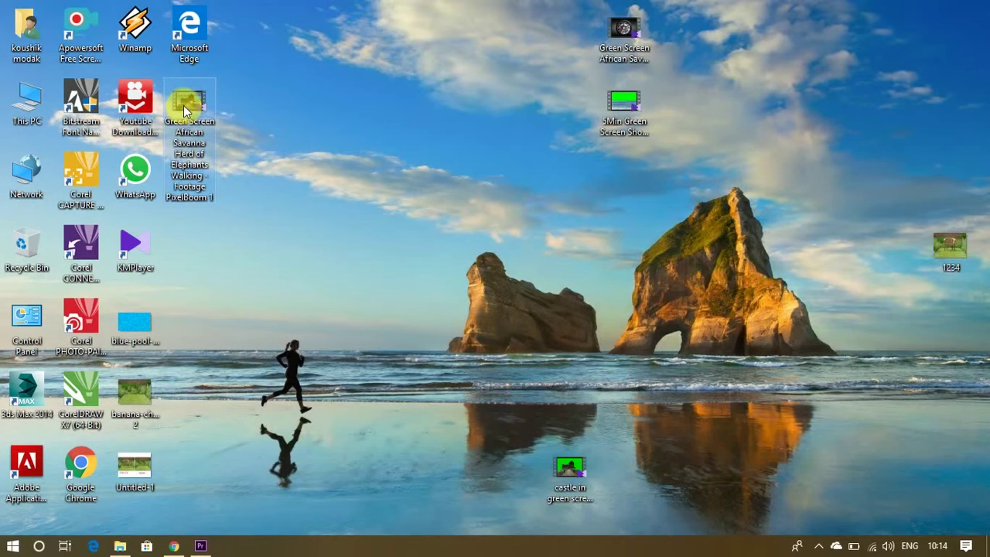
Step: Play the exported PixelBoom 1 video in KMPlayer, pause it, then close the player
double_click(184, 105)
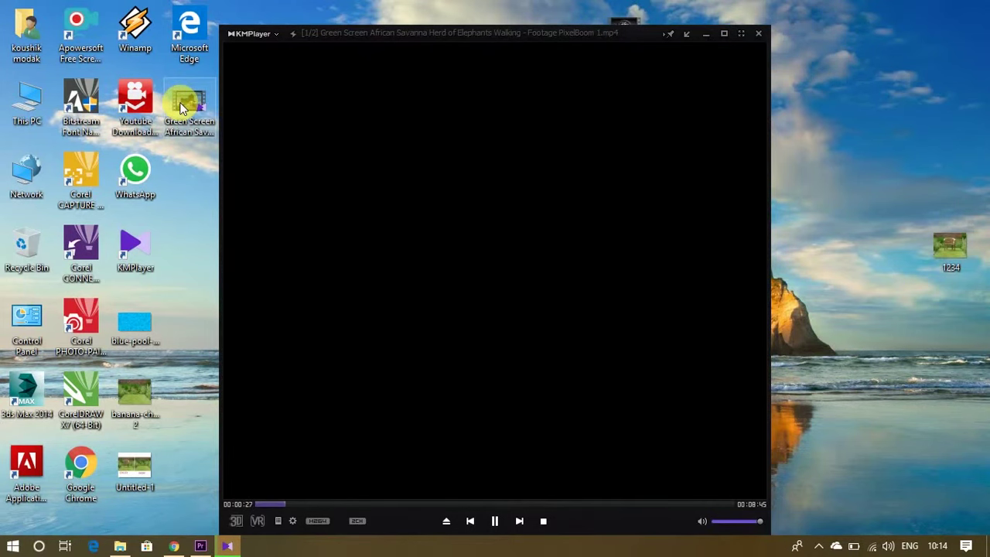
click(495, 521)
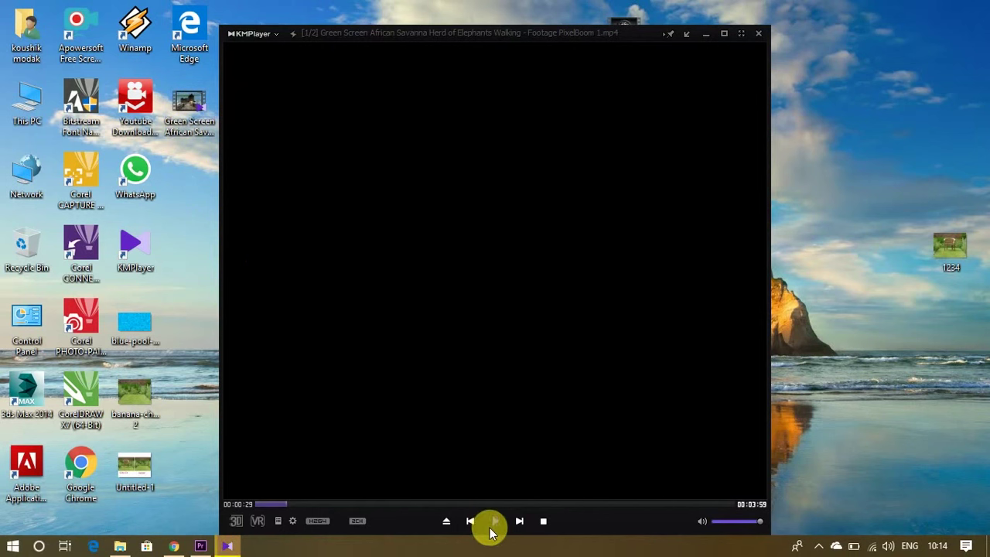
click(758, 34)
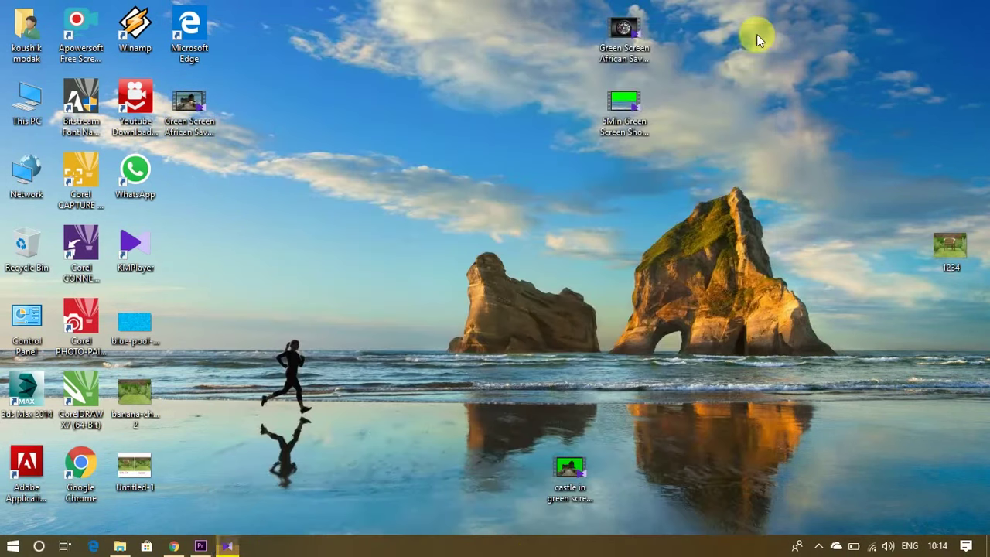